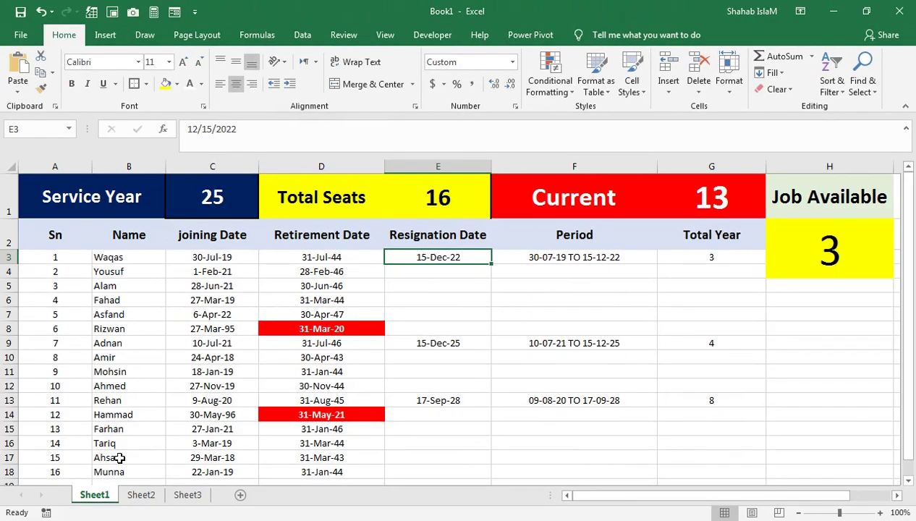
Step: Add serial numbers 17, 18 and 19 in cells A19 to A21 below the last employee row
left_click(53, 484)
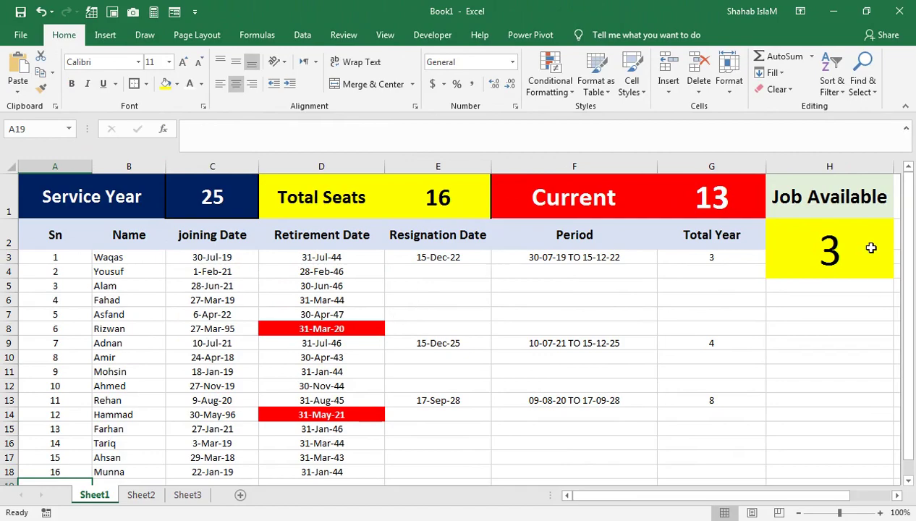
type("17")
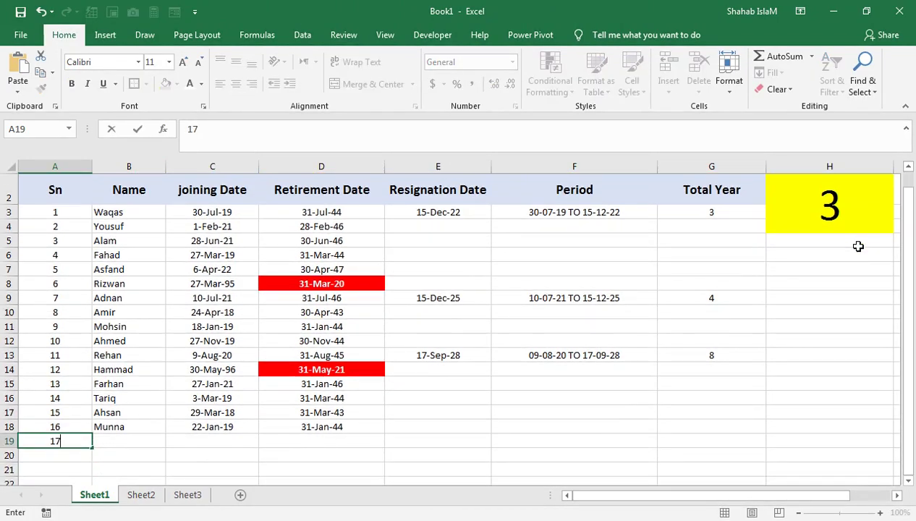
key("Return")
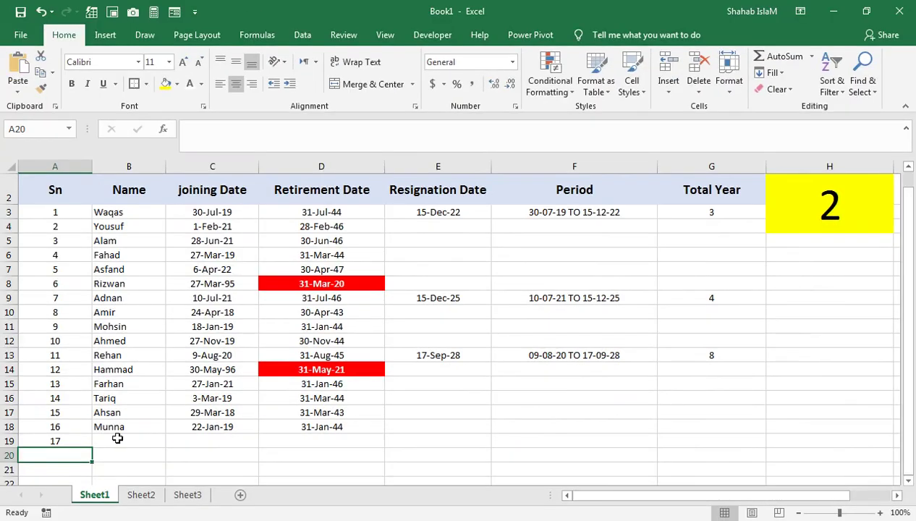
type("18")
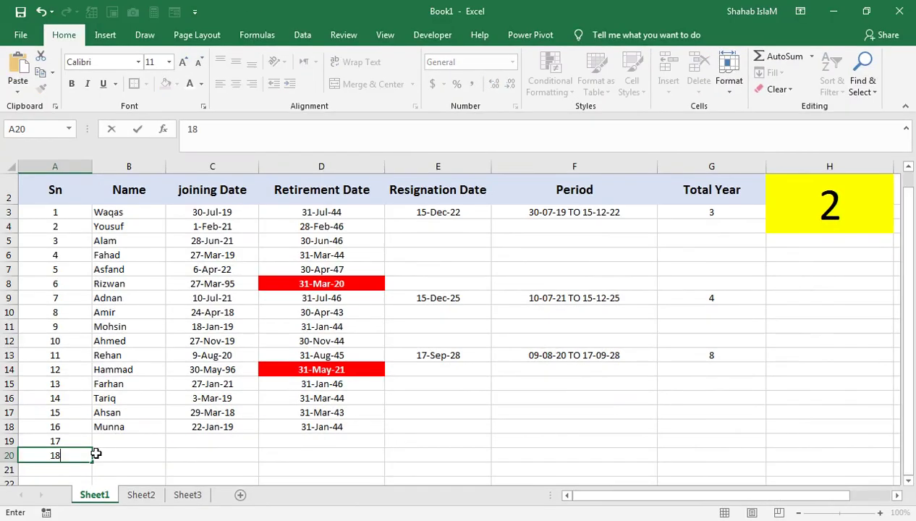
key("Return")
type("19")
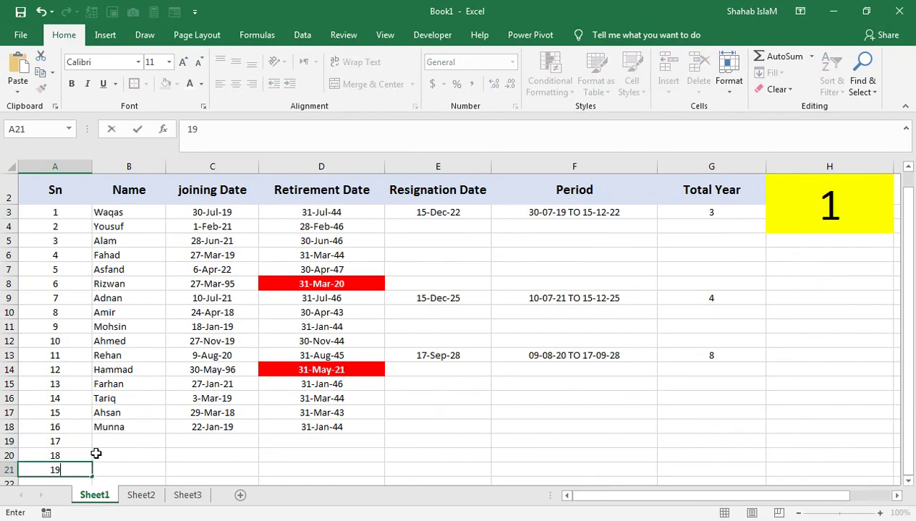
key("Return")
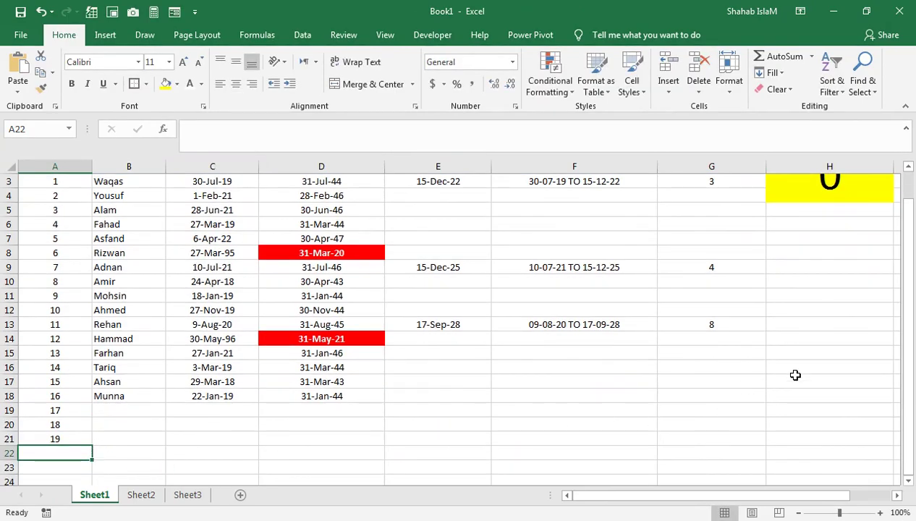
Step: Check the Current and Job Available totals, and undo the three added serial numbers
left_click_drag(793, 374, 751, 214)
left_click(752, 223)
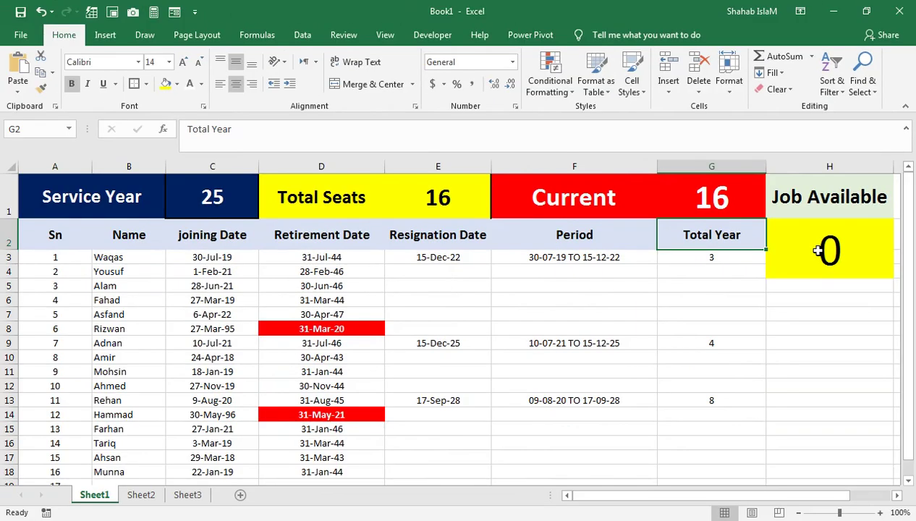
key("ctrl+z")
key("ctrl+z")
key("ctrl+z")
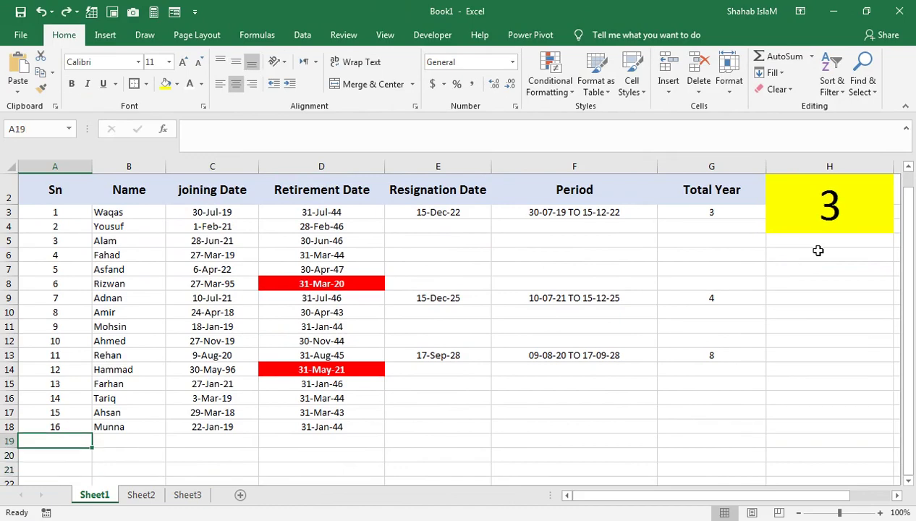
key("ctrl+Page_Down")
key("ctrl+Page_Down")
key("ctrl+Page_Up")
key("ctrl+Page_Up")
key("Up")
key("ctrl+Home")
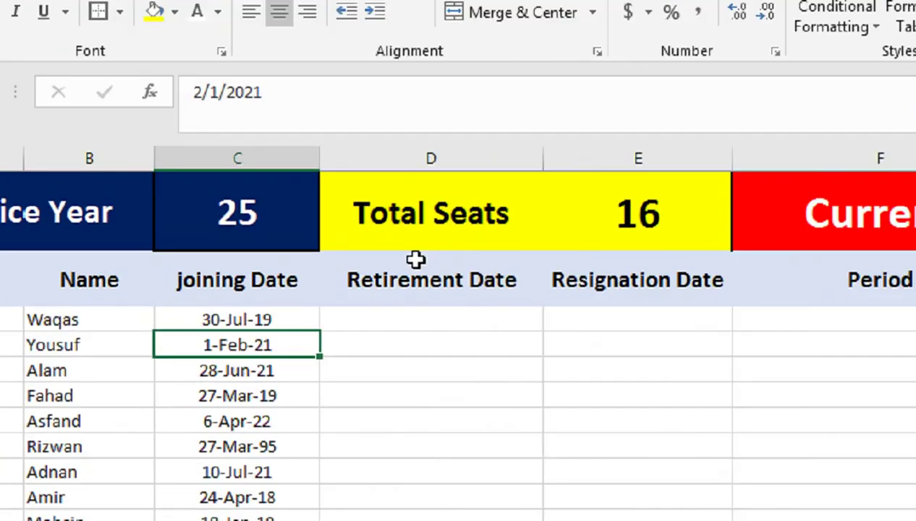
Step: Calculate the Retirement Date in D3 with =EOMONTH(C3,$C$1*12) and fill the formula down for all employees
left_click(322, 255)
type("=")
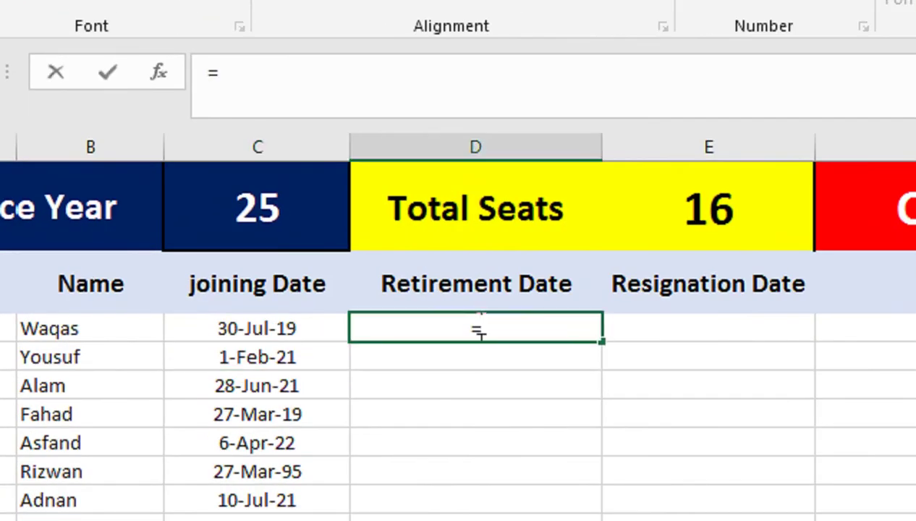
type("eo")
key("Tab")
key("Left")
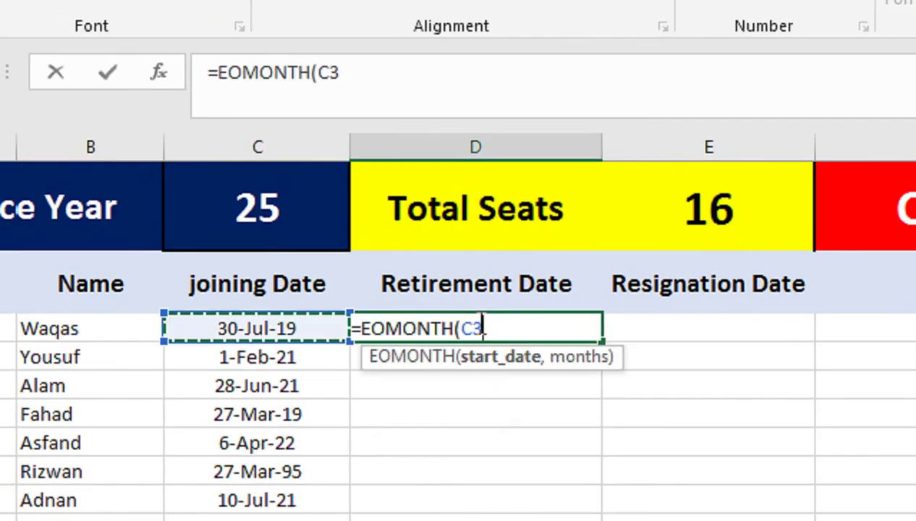
type(",")
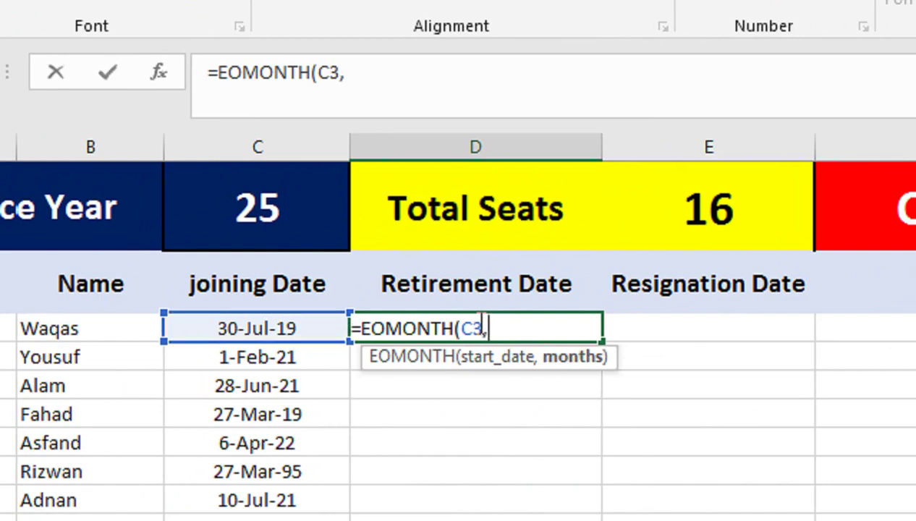
key("Left")
key("Up")
key("Up")
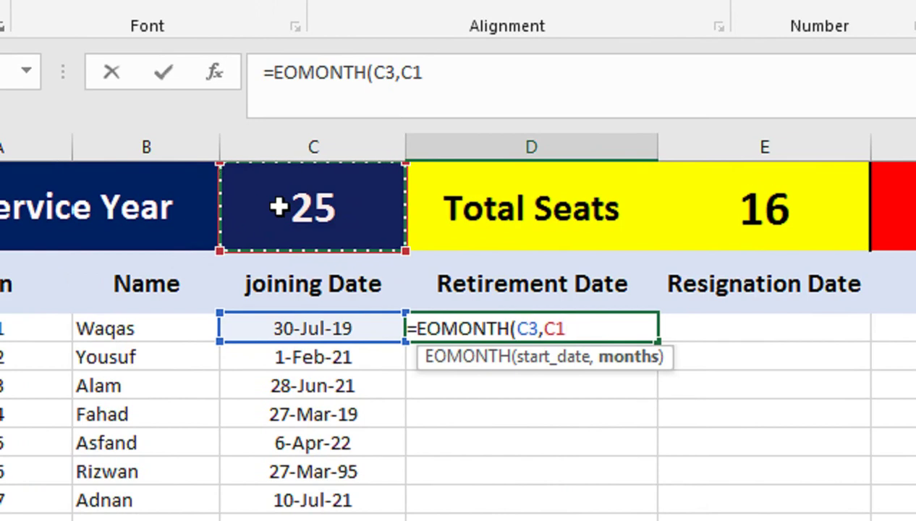
key("F4")
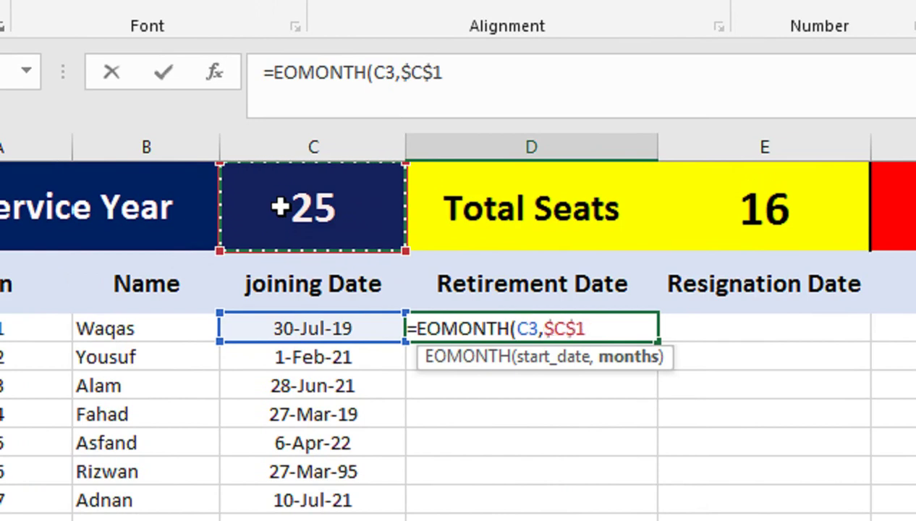
type("*12")
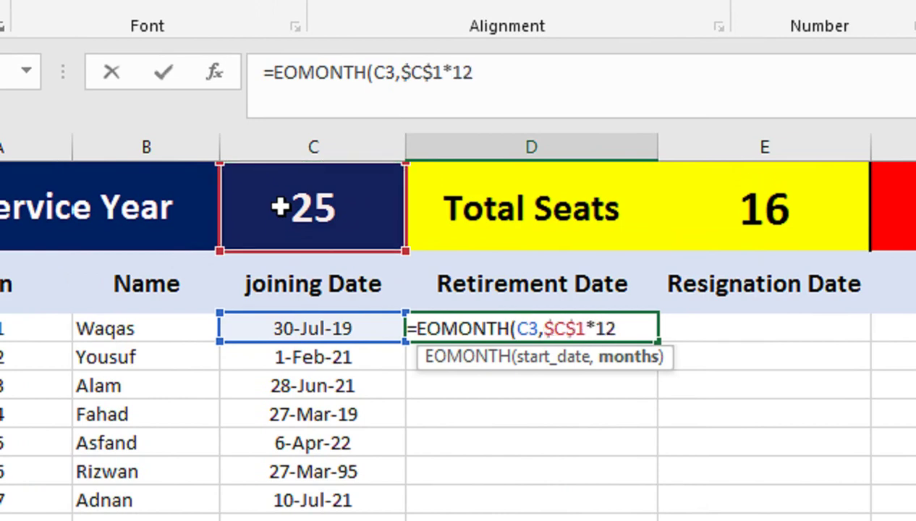
type(")")
key("Return")
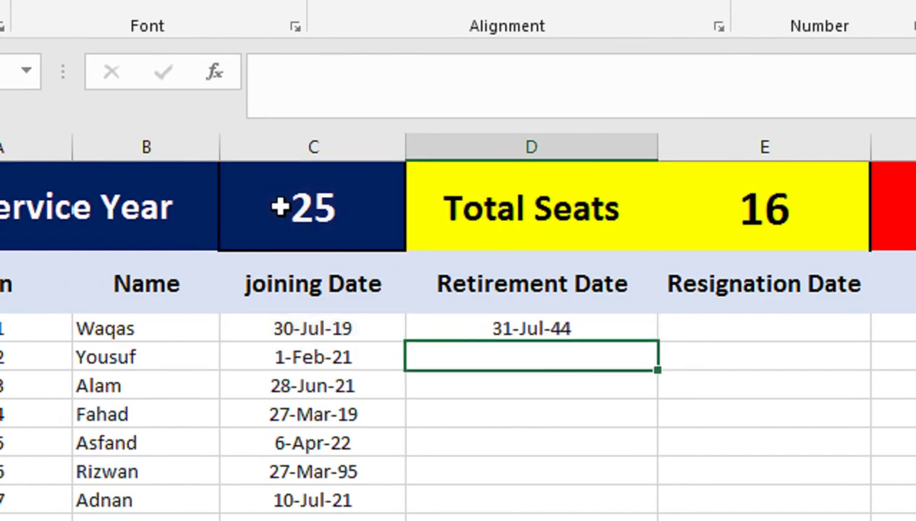
left_click(532, 328)
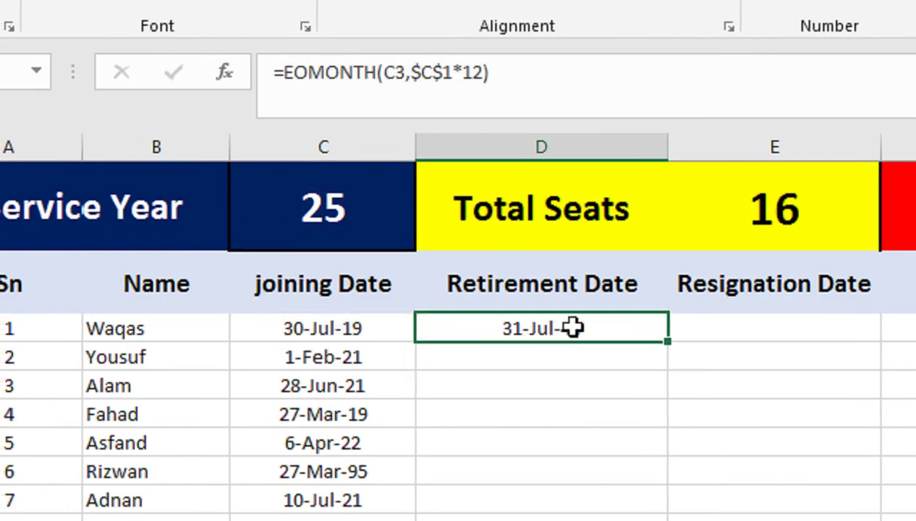
double_click(664, 343)
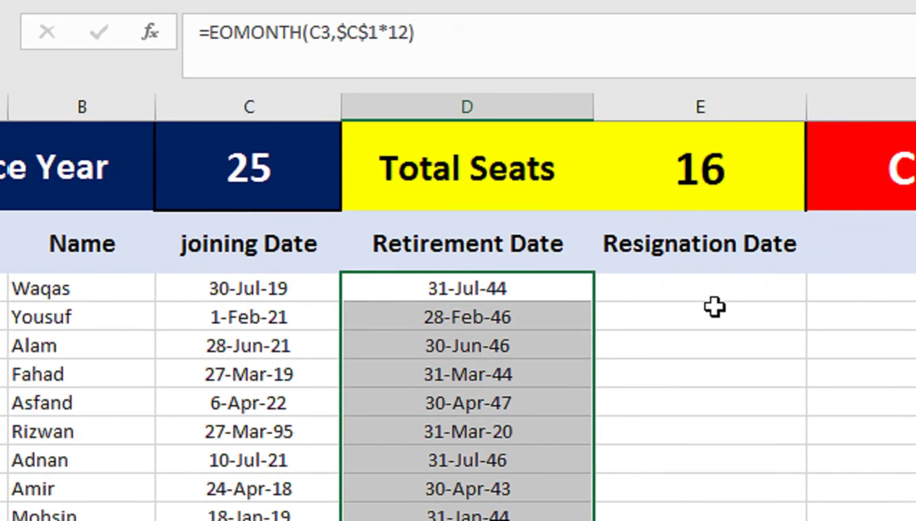
Step: Enter 25-Dec-26 as the Resignation Date in E3 for the first employee
left_click(796, 296)
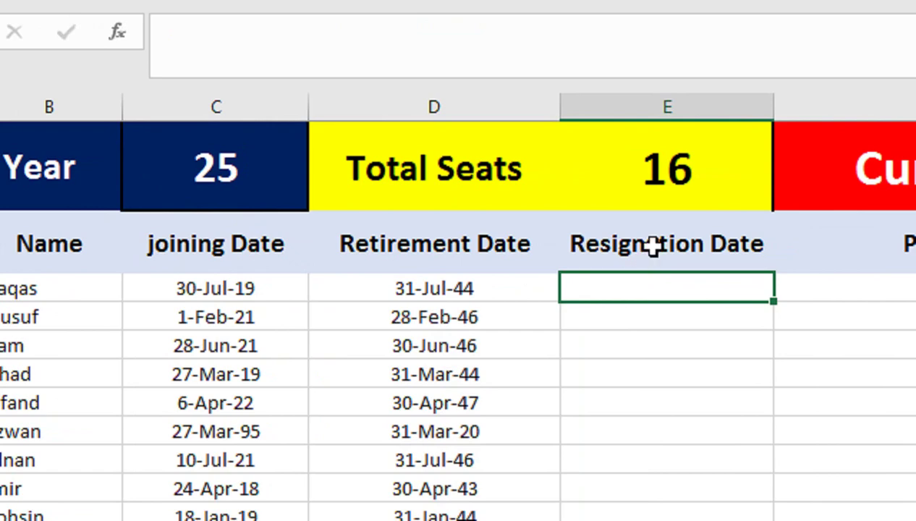
type("25-d")
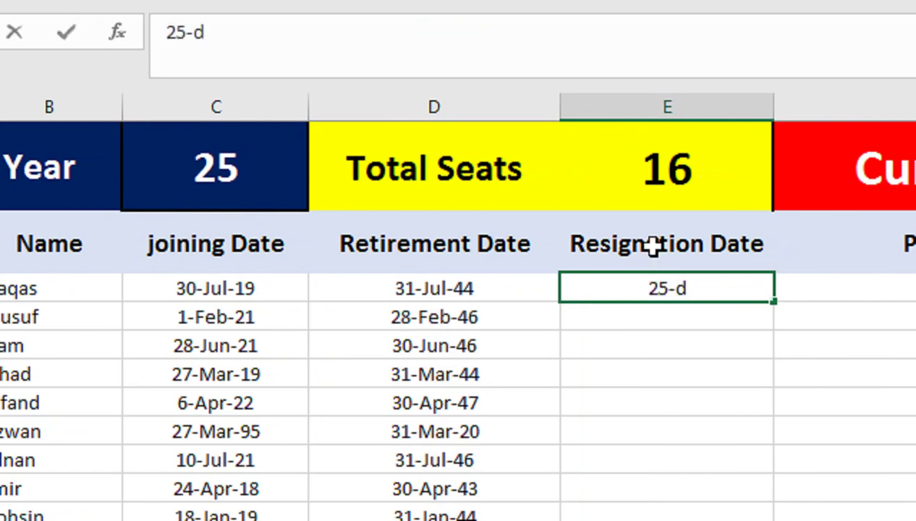
type("ec-22")
key("Return")
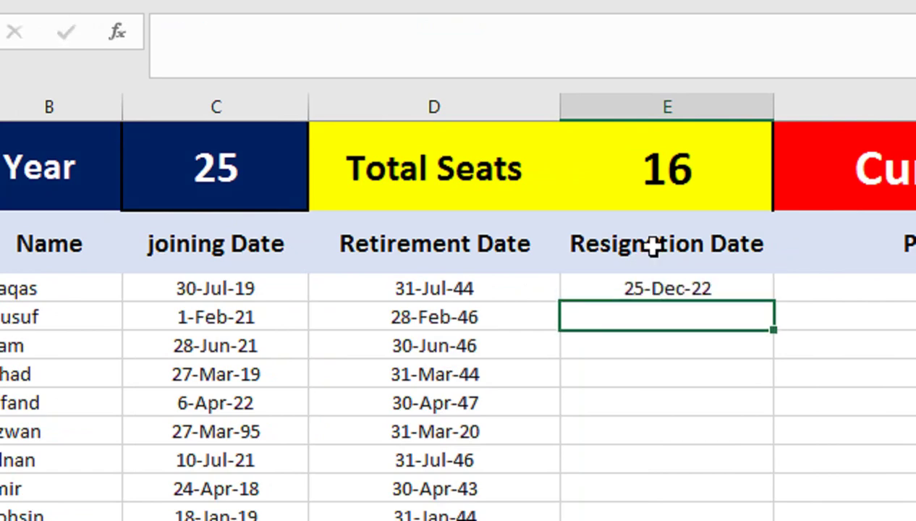
key("Up")
key("F2")
key("BackSpace")
type("6")
key("Return")
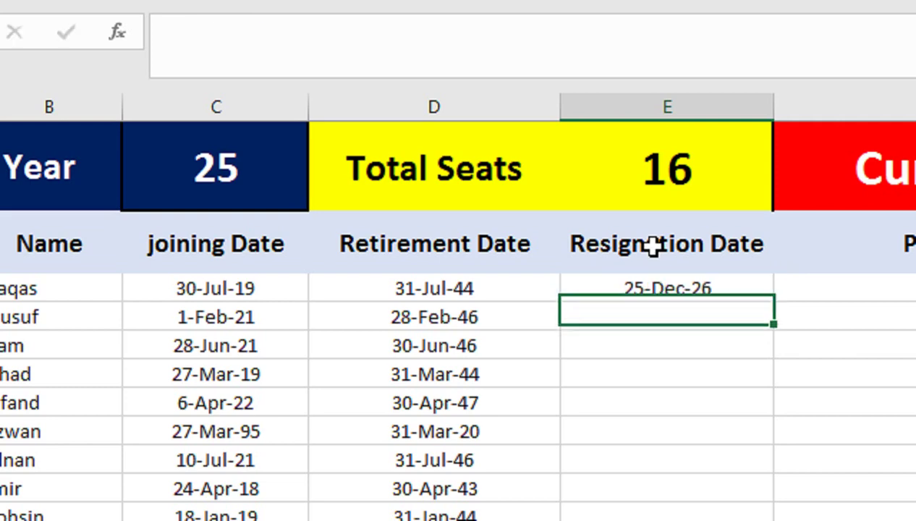
Step: Enter 10-Sep-25 as the Resignation Date in E9 for employee number 7
key("Down")
key("Down")
key("Down")
key("Down")
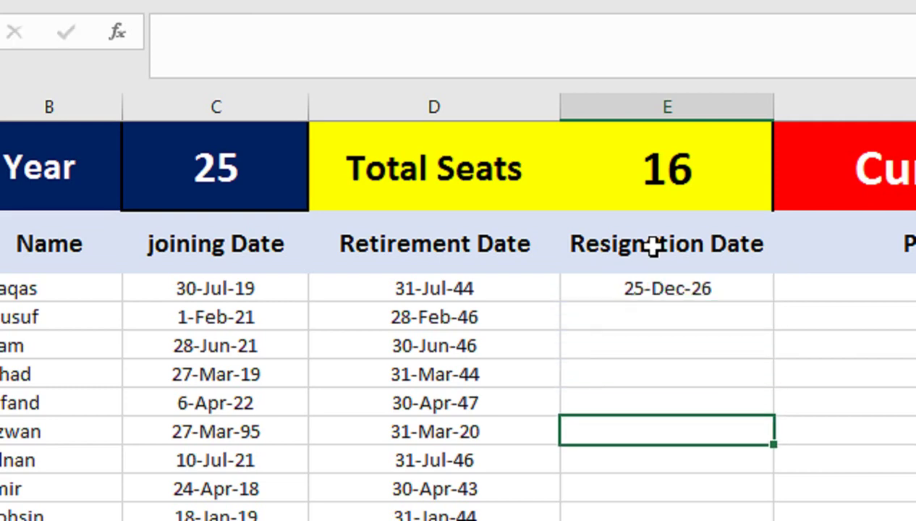
key("Down")
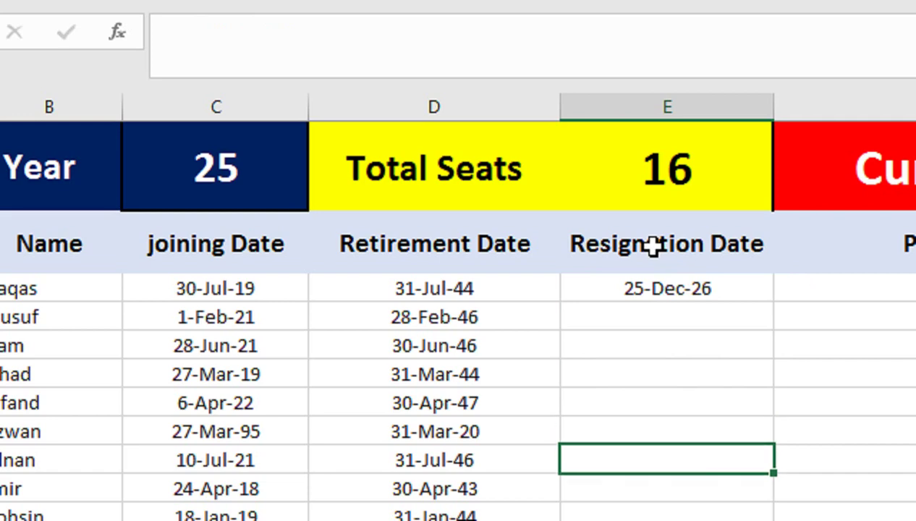
type("10-se")
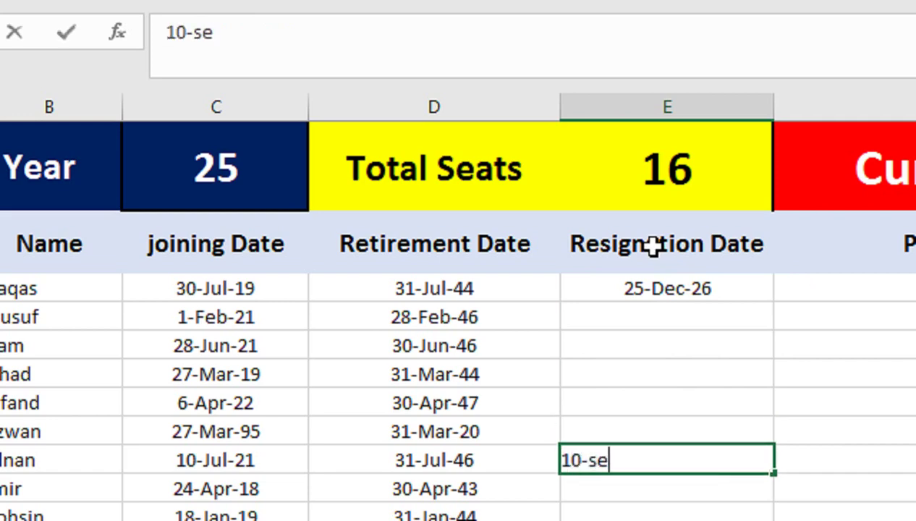
type("p-22")
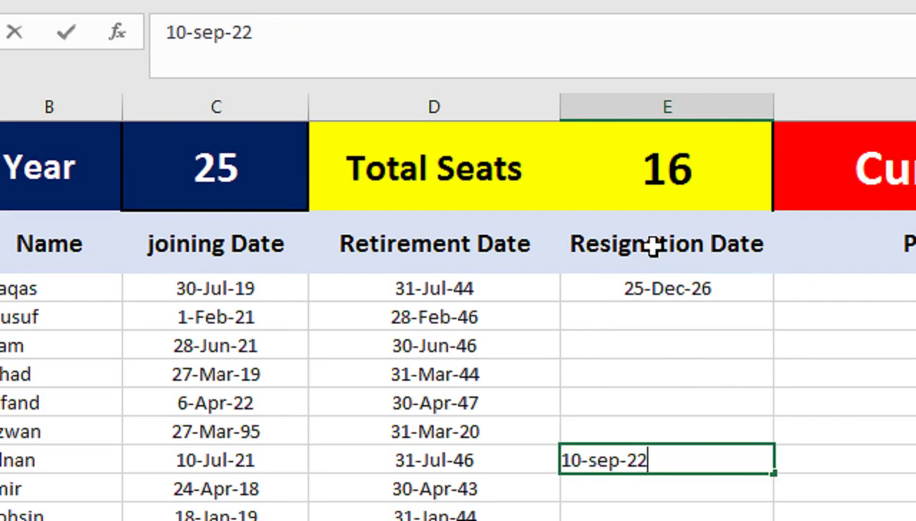
key("BackSpace")
type("025")
key("Return")
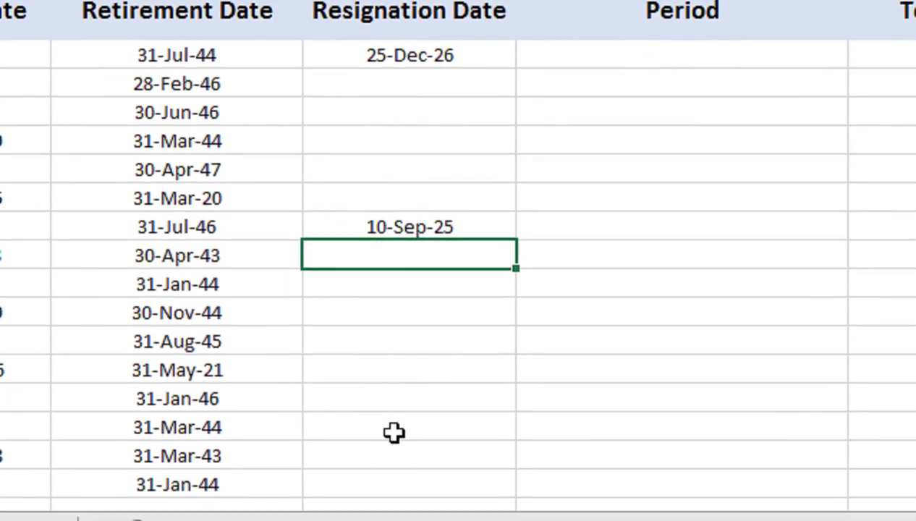
Step: Enter 25-Dec-24 as the Resignation Date in E16 for employee number 14
left_click(499, 500)
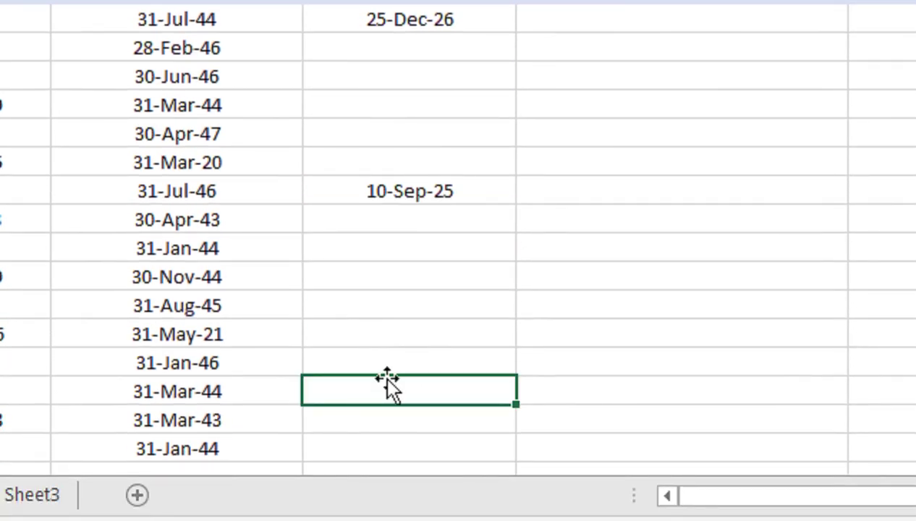
type("25-dec-24")
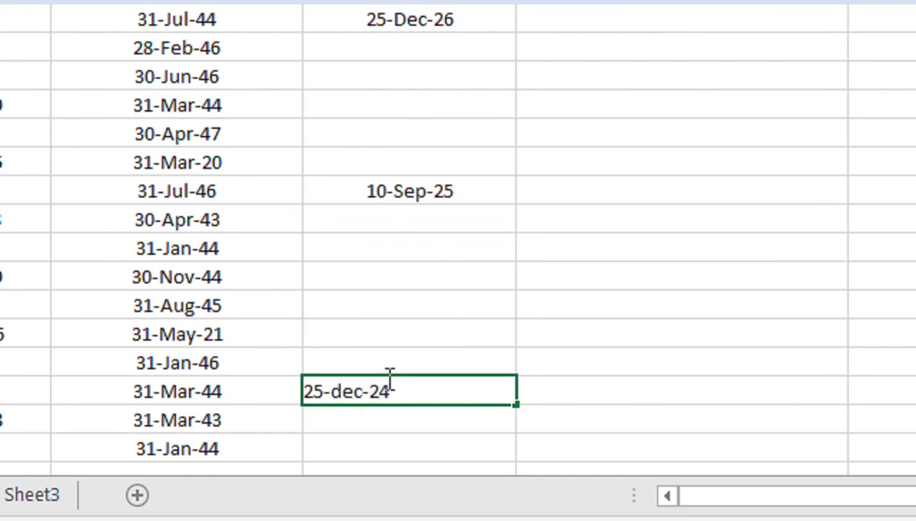
key("Return")
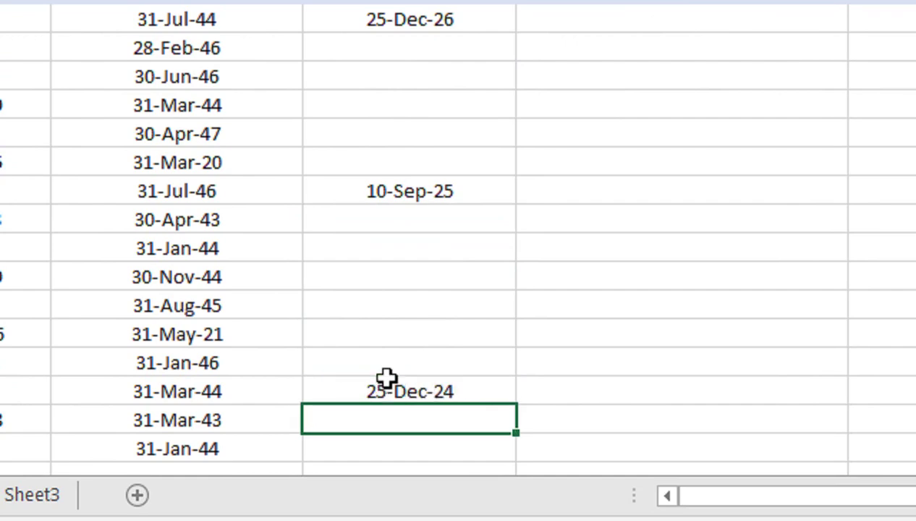
Step: Start the Period formula in F3 with =TEXT(C3,"DD-MM-YY")&" TO "& for the first employee
scroll(585, 76, "up", 3)
left_click(593, 219)
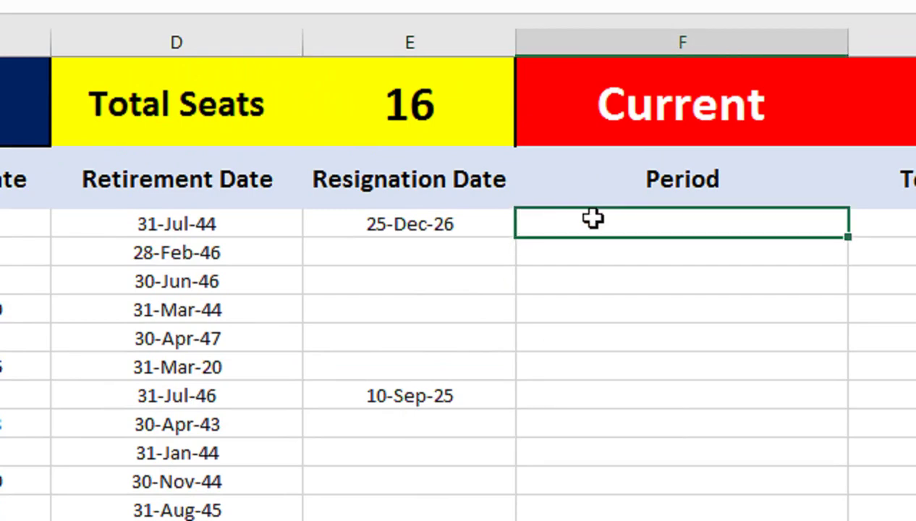
type("=te")
key("Tab")
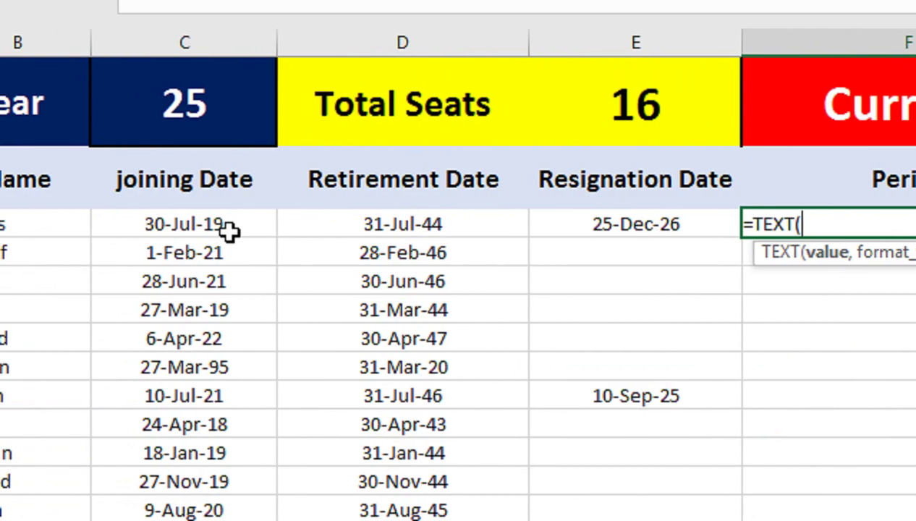
left_click(229, 211)
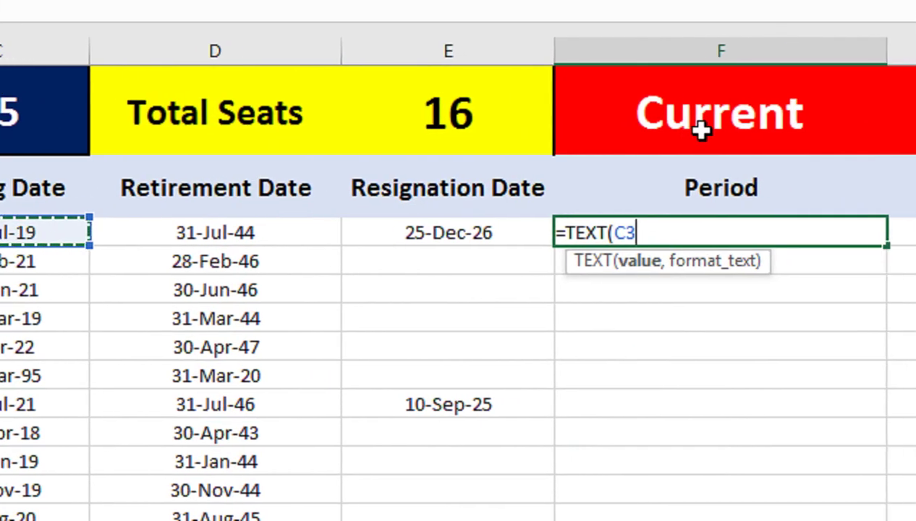
type(",\"DD-MM-YY")
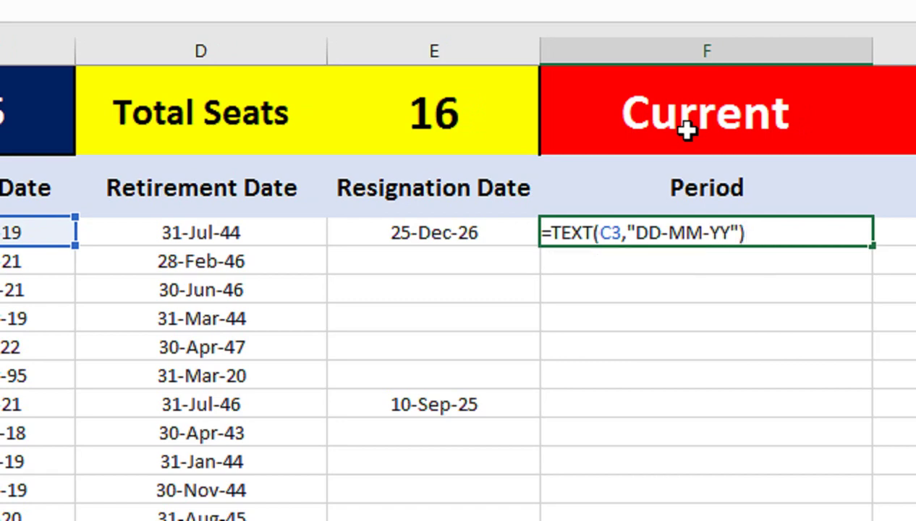
type("t")
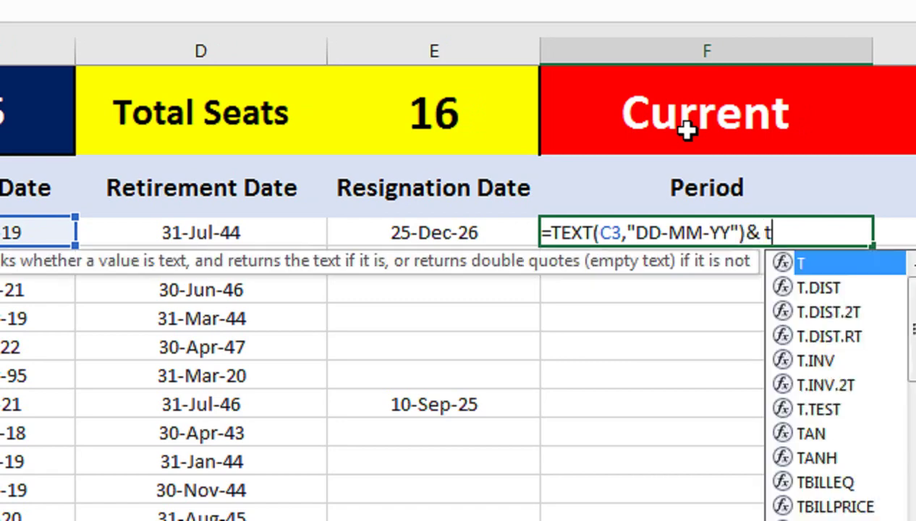
key("BackSpace")
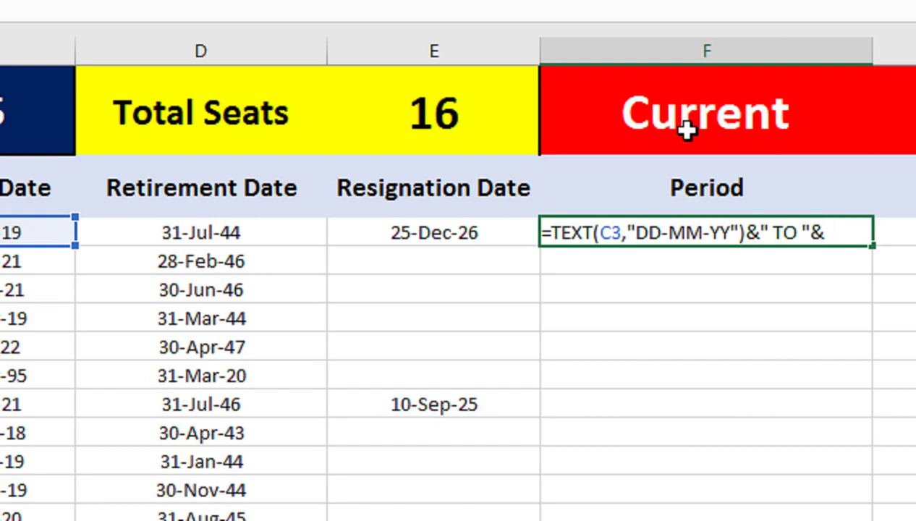
Step: Append a copy of the TEXT function to the F3 formula and point it at the resignation date: TEXT(E3,"DD-MM-YY")
left_click_drag(744, 241, 549, 241)
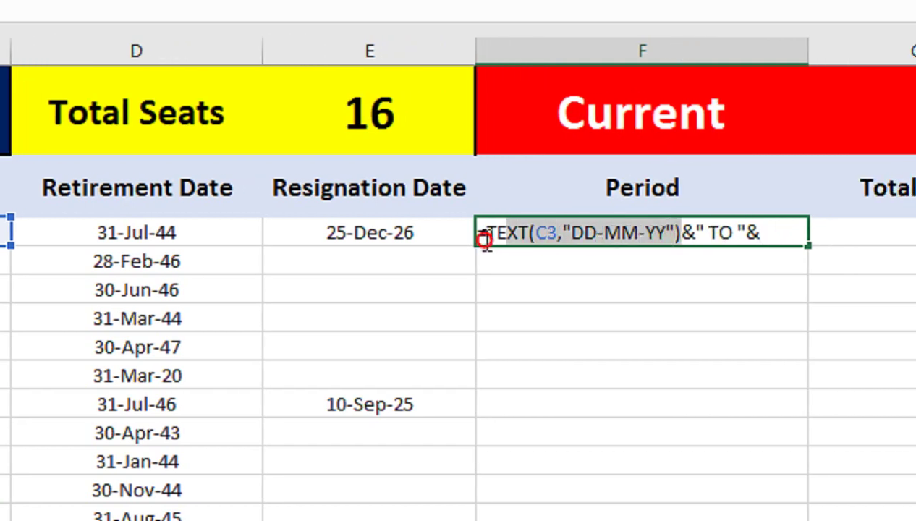
left_click_drag(484, 239, 486, 244)
key("ctrl+c")
left_click(763, 232)
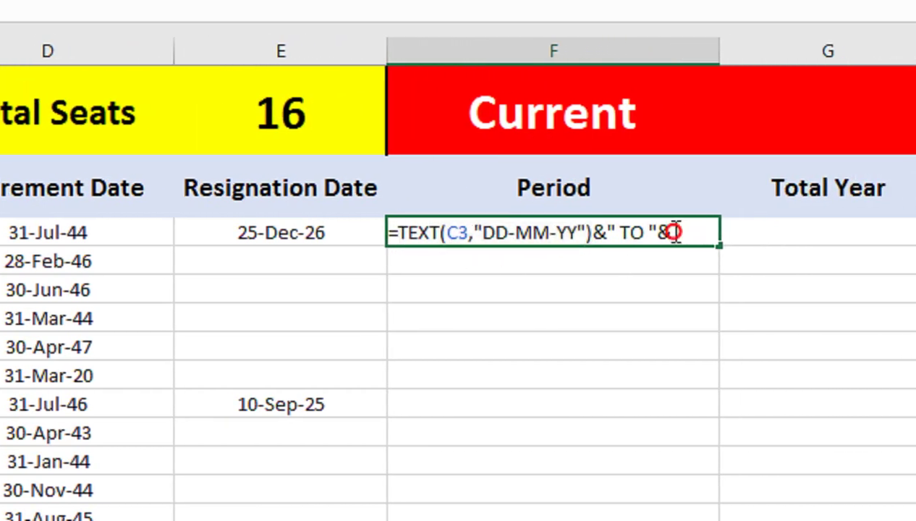
key("ctrl+v")
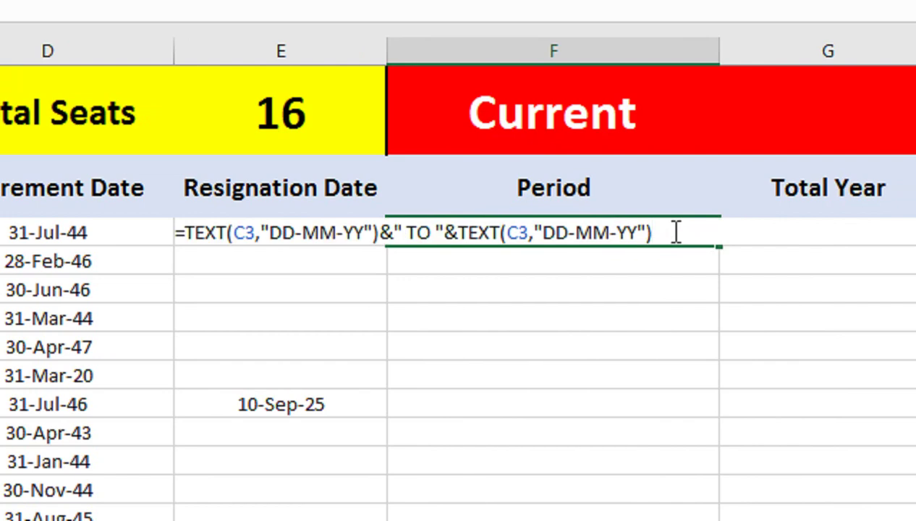
double_click(518, 233)
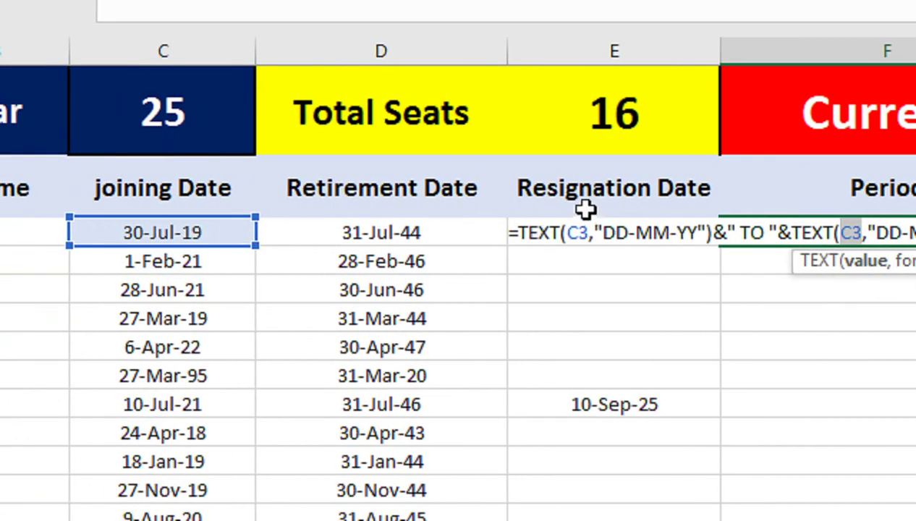
left_click(585, 210)
key("Down")
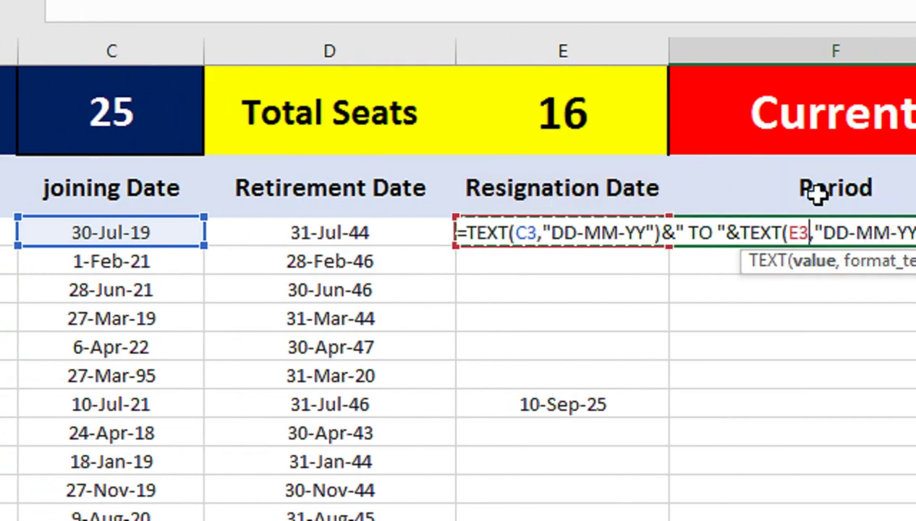
left_click(915, 230)
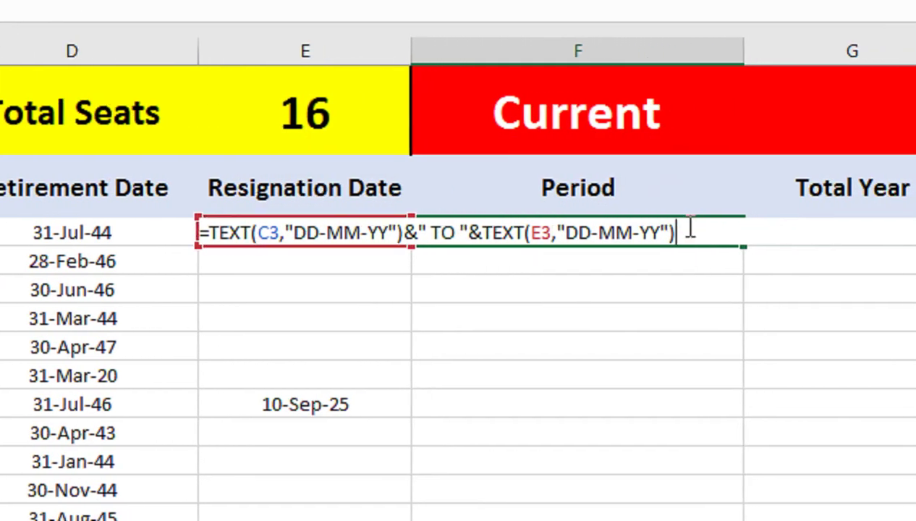
Step: Wrap the F3 formula in IF(E3="","",…) so blank resignations stay empty, and fill it down the Period column for all employees
left_click(229, 233)
type("IF(")
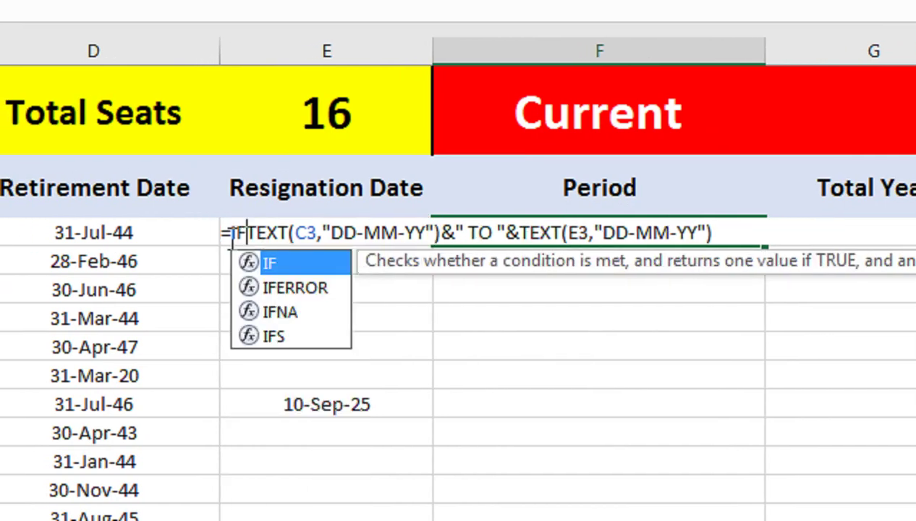
left_click(280, 190)
key("Down")
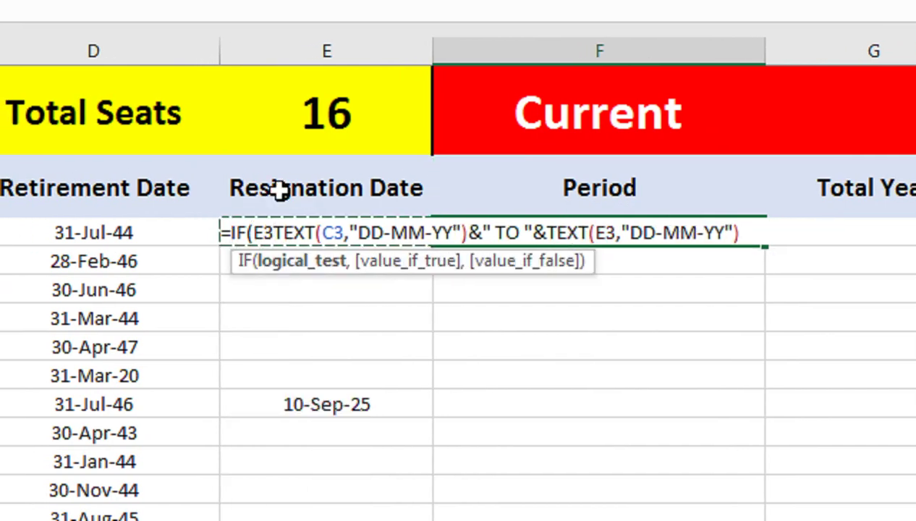
type("=")
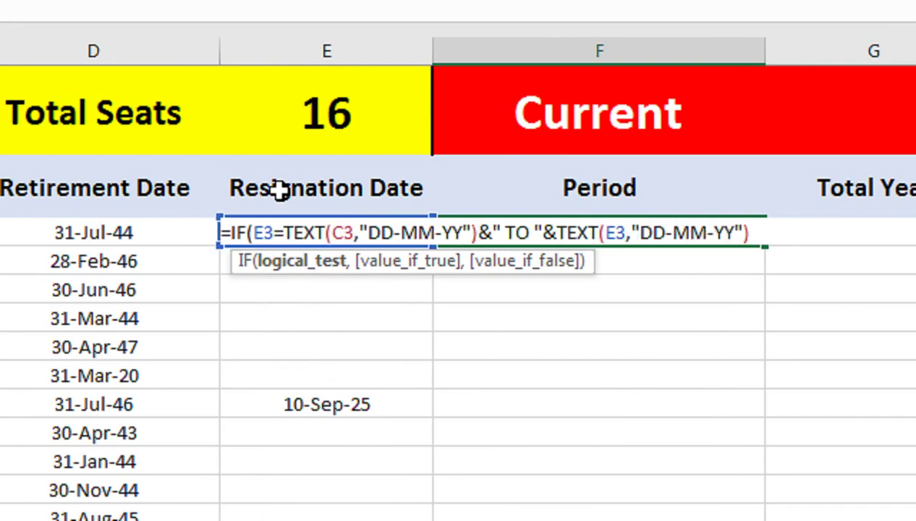
type("\"\",\"\",")
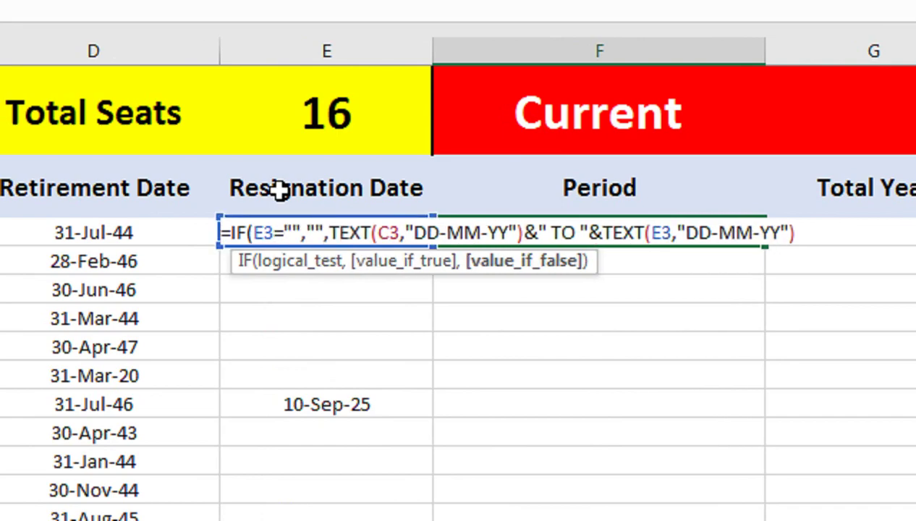
left_click(802, 232)
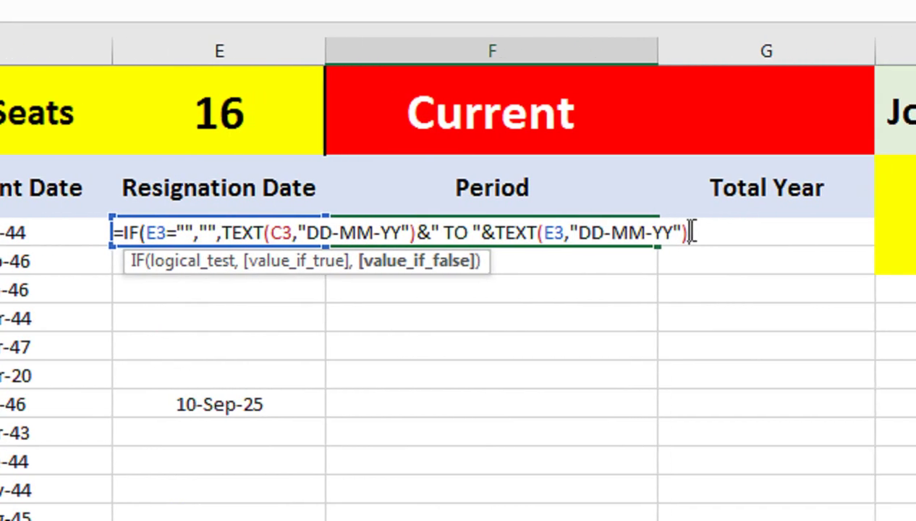
type(")")
key("Return")
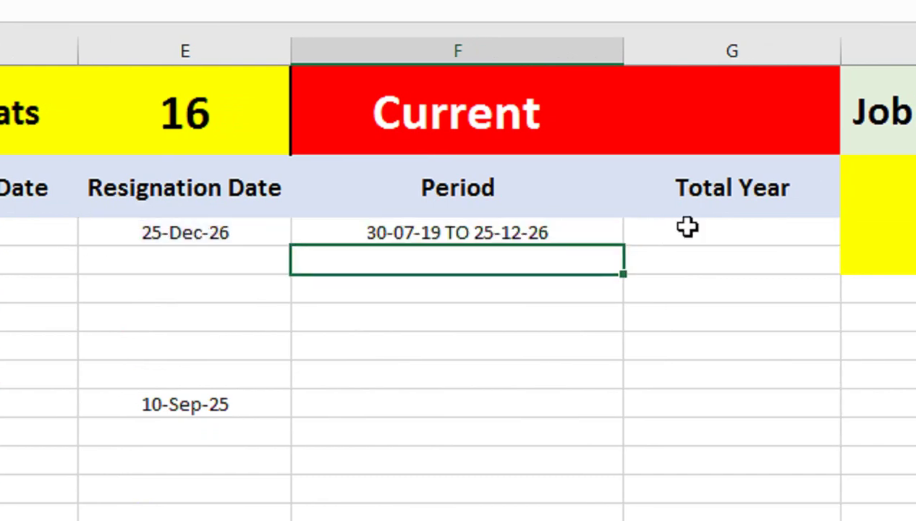
left_click(473, 236)
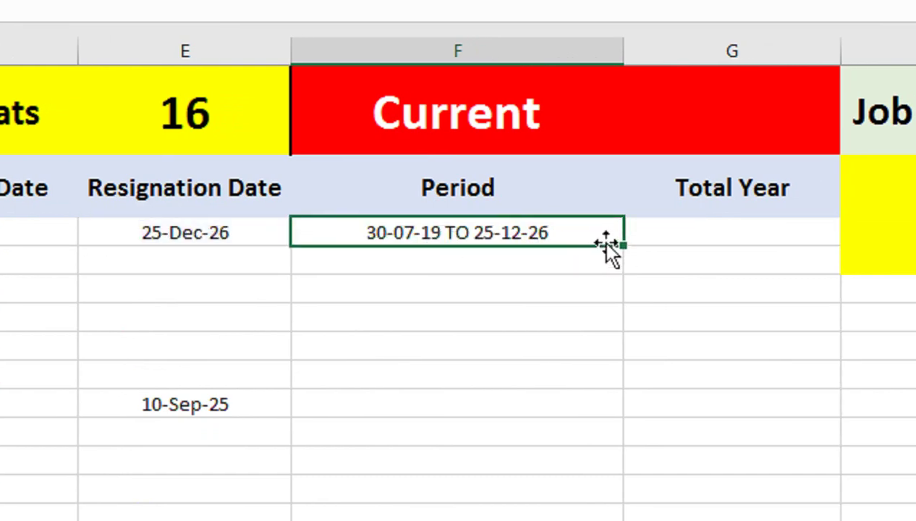
mouse_move(623, 243)
left_mouse_down()
mouse_move(624, 480)
mouse_move(624, 409)
mouse_move(624, 435)
left_mouse_up()
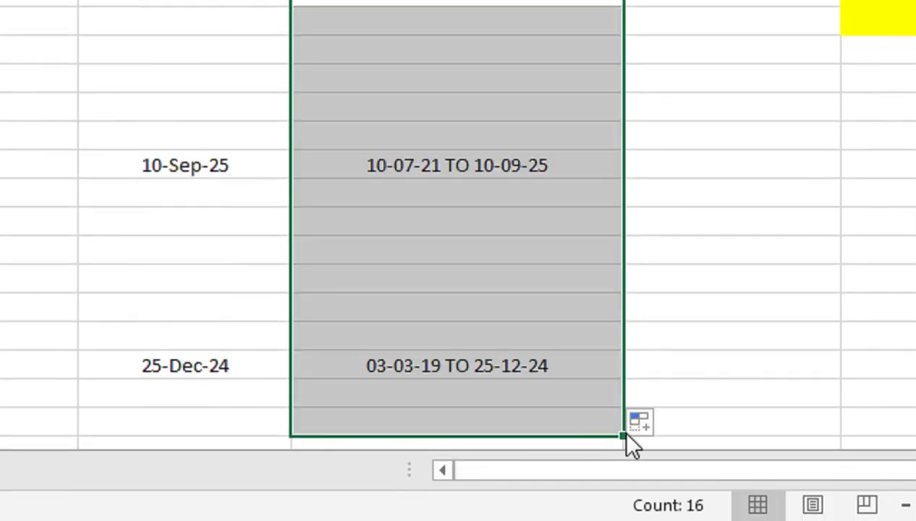
Step: Enter 30-JUNE-209 as the Resignation Date in E6 for the fourth employee
scroll(648, 173, "up", 2)
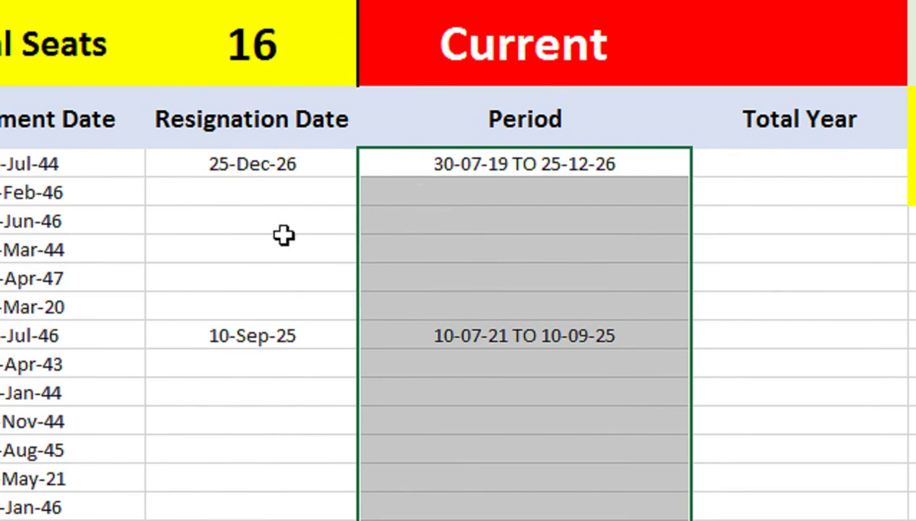
left_click(283, 234)
left_click(283, 241)
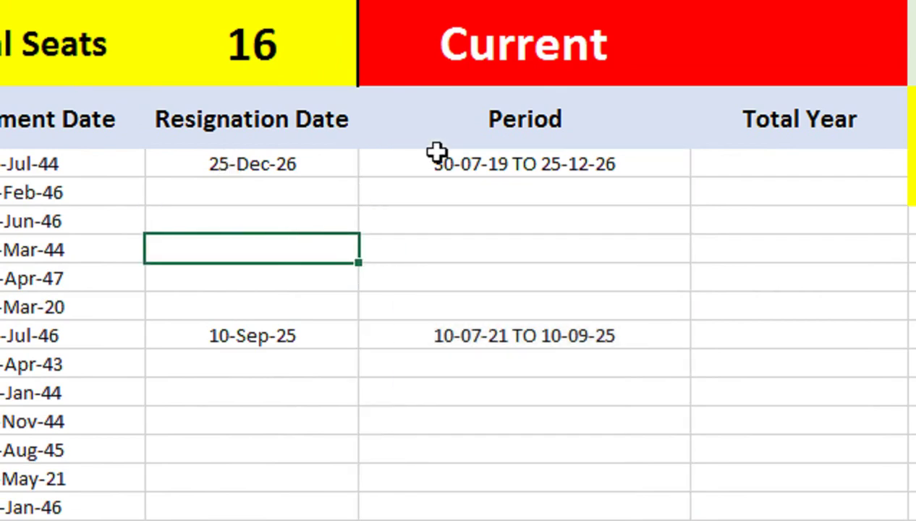
type("30-JUN")
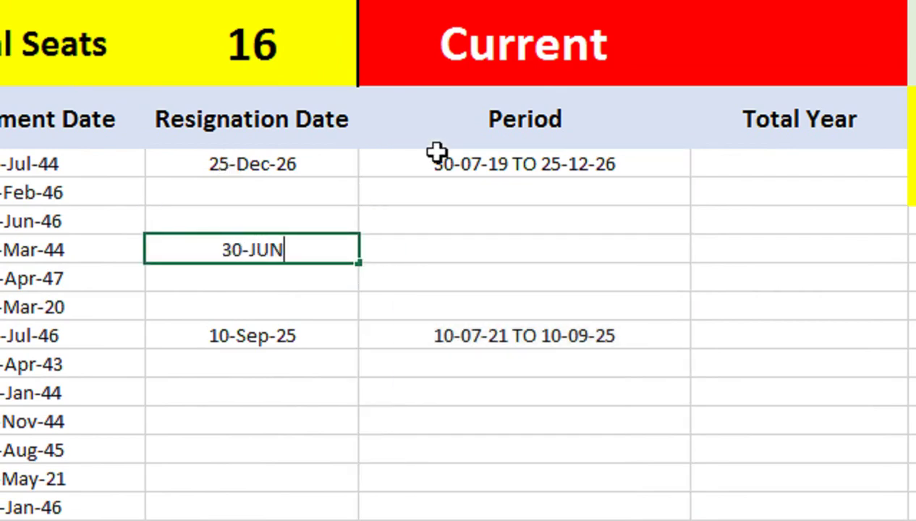
type("E-209")
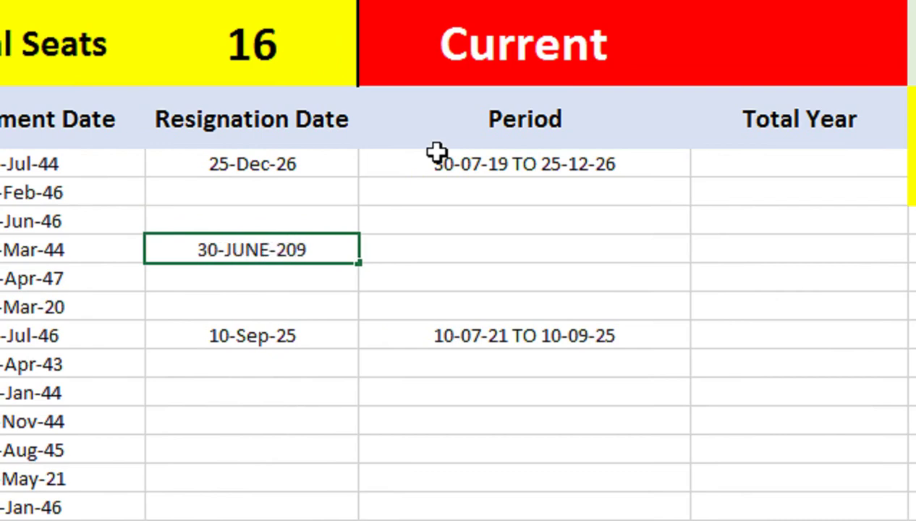
key("Return")
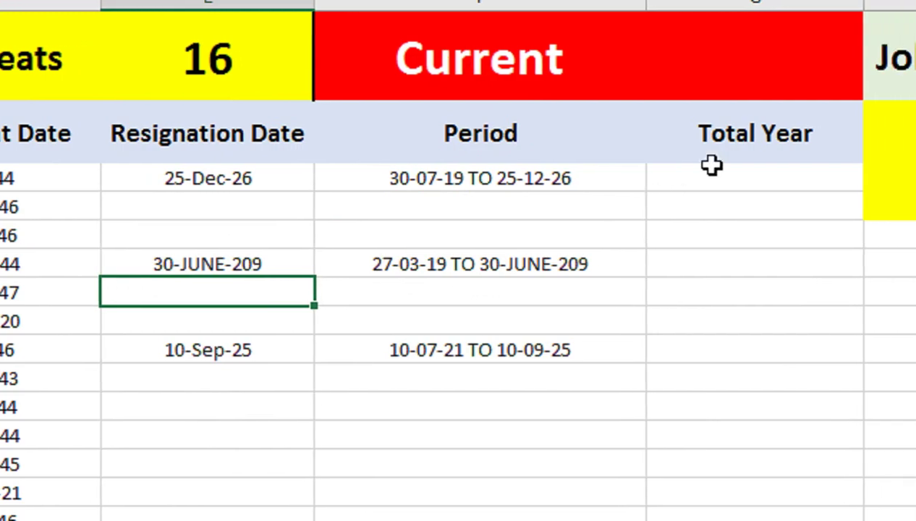
Step: Start the Total Year formula in G3 with =IF(E3="","",DATEDIF( for the first employee
left_click(755, 169)
type("=IF(")
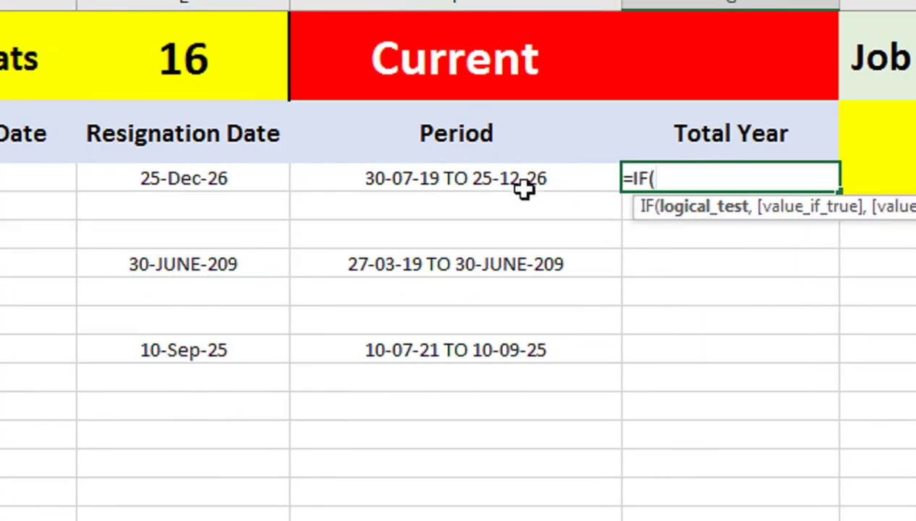
left_click(223, 175)
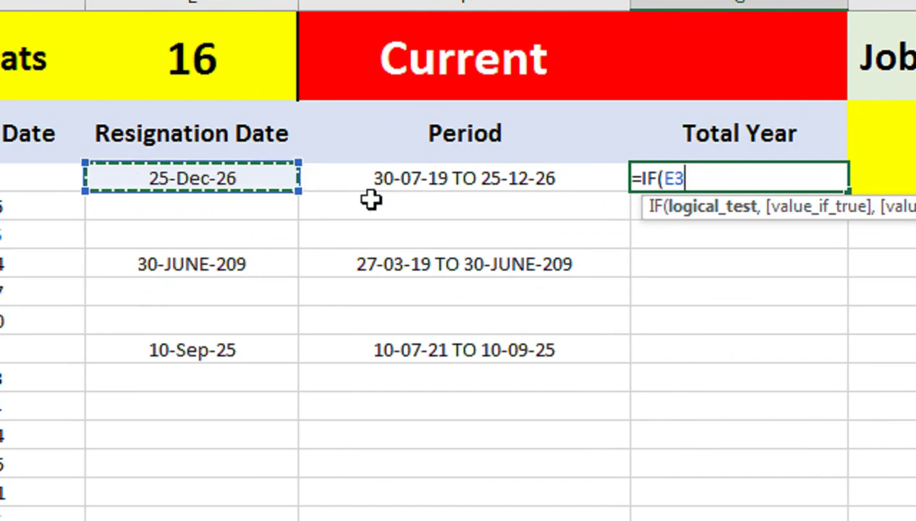
type("=\"\",")
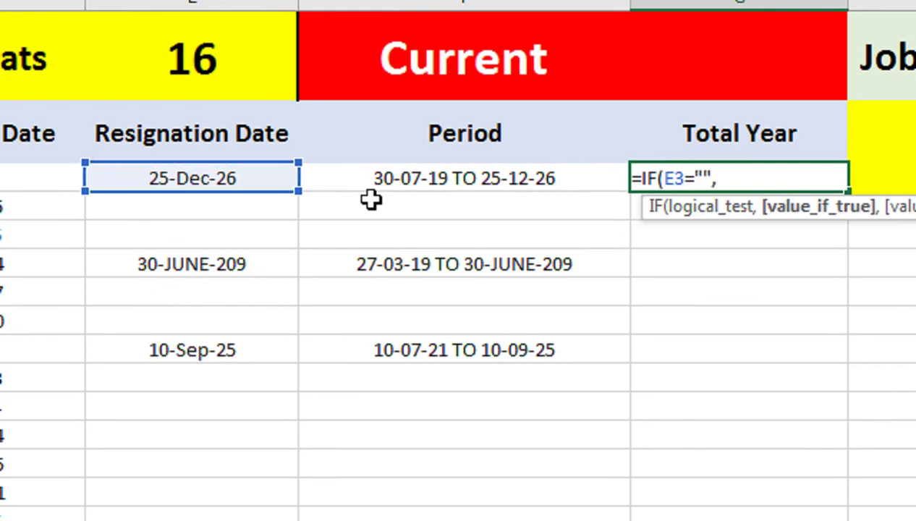
type("\"\",DATEDIF(")
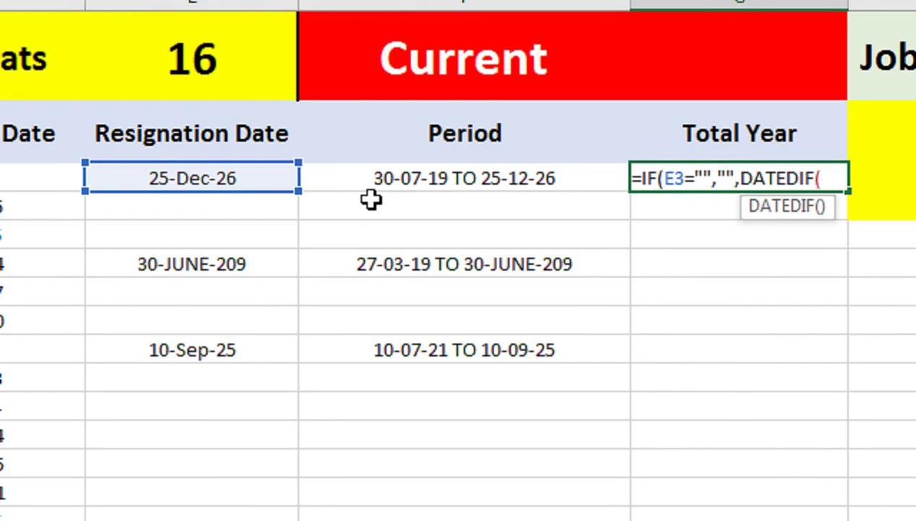
Step: Complete the Total Year formula in G3 as =IF(E3="","",DATEDIF(C3,E3,"Y")) and enter it
scroll(90, 206, "left", 5)
left_click(228, 188)
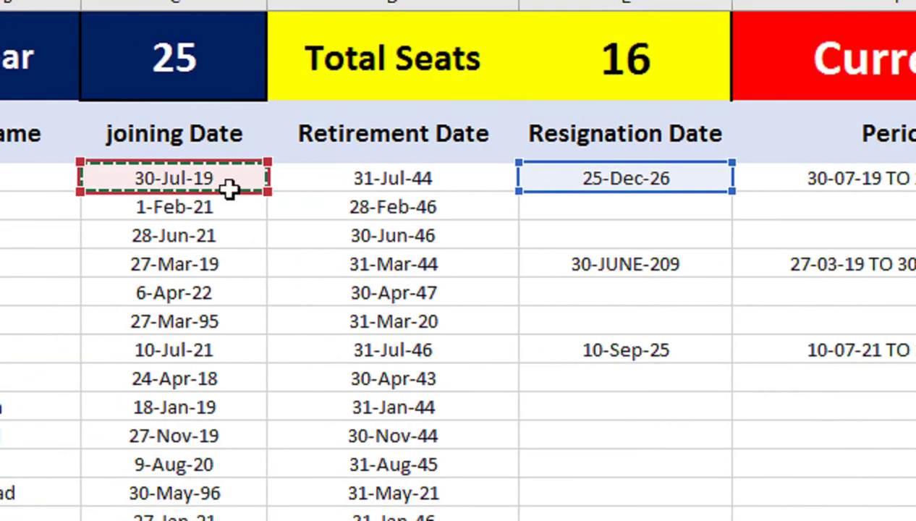
scroll(874, 115, "right", 5)
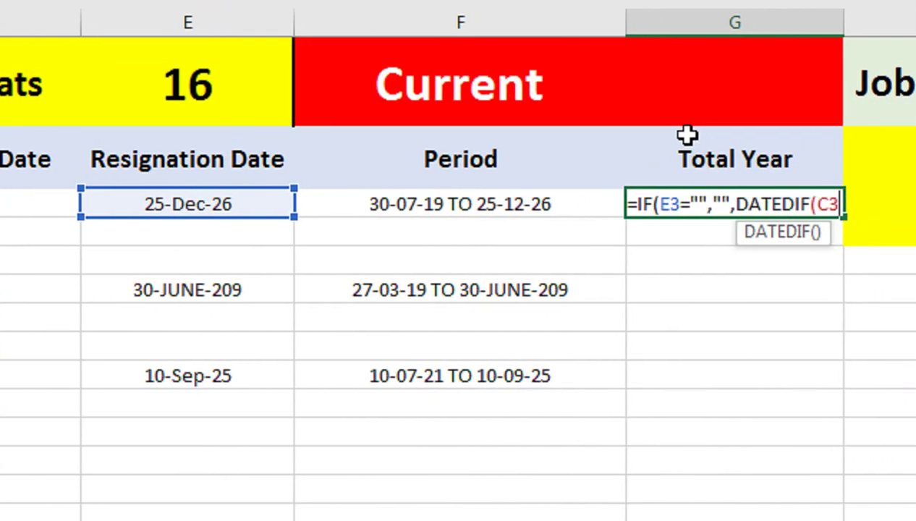
type(",")
left_click(183, 205)
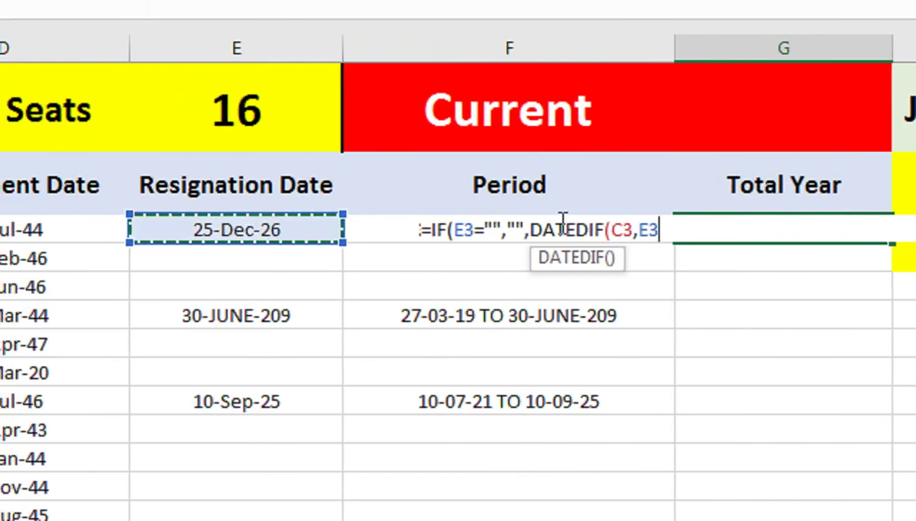
type(",\"Y")
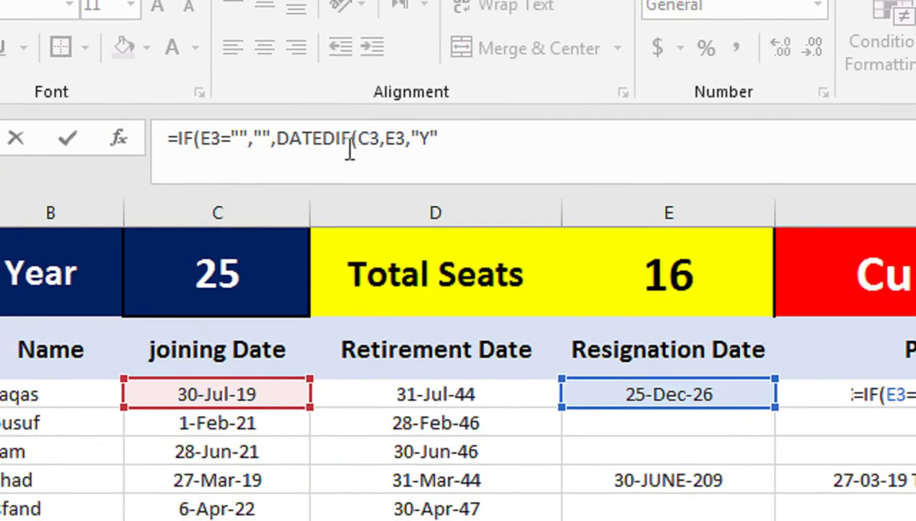
left_click(497, 145)
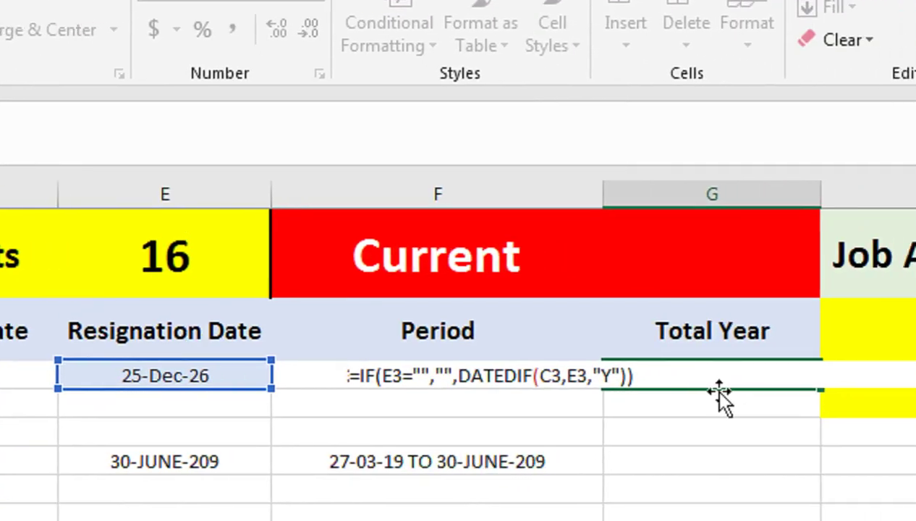
key("Return")
left_click(687, 372)
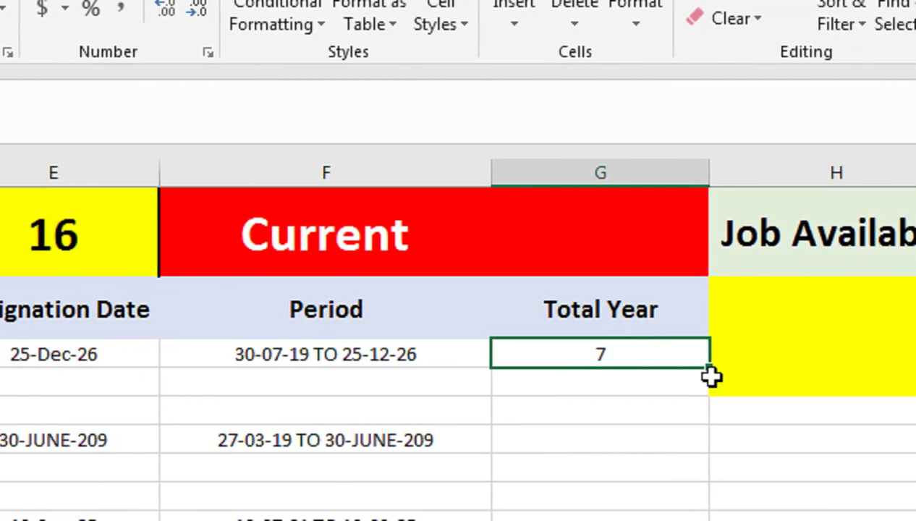
Step: Fill the Total Year formula down column G for all employees and correct the E6 Resignation Date to 30-Jun-29
left_click_drag(689, 372, 681, 427)
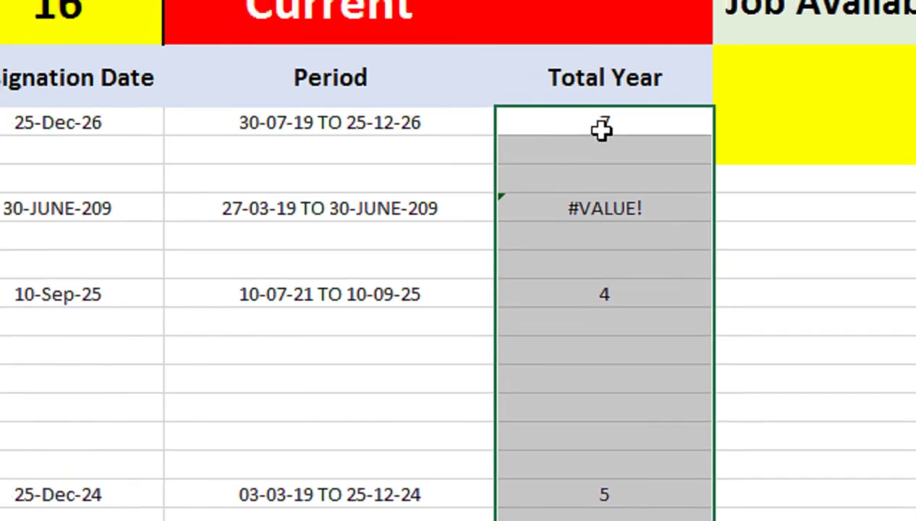
left_click(585, 236)
double_click(121, 209)
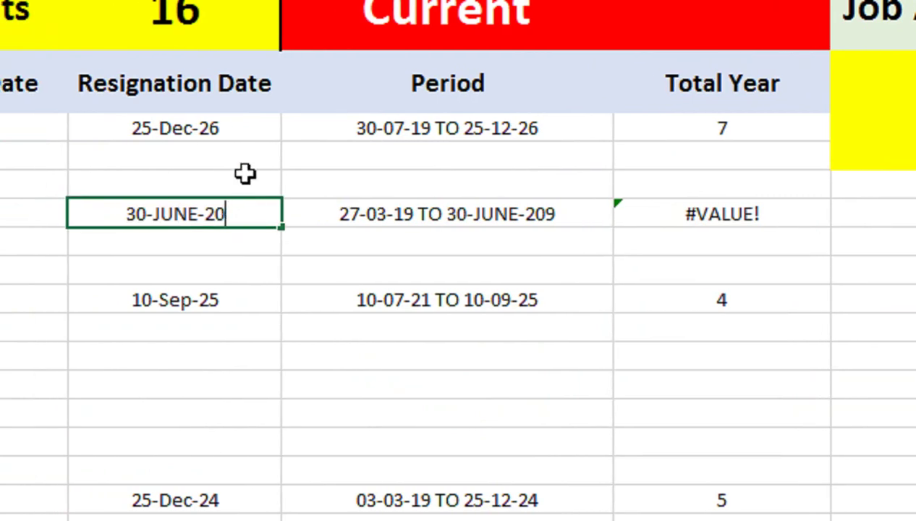
type("29")
key("Return")
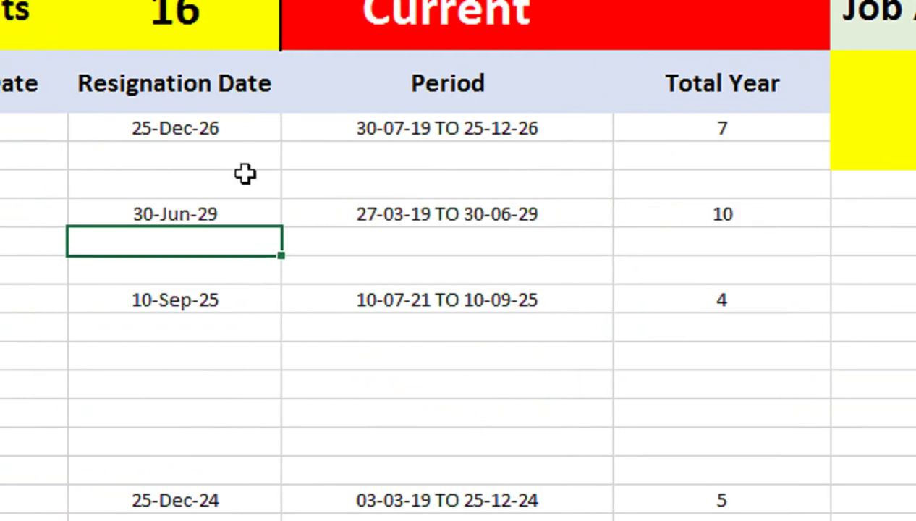
left_click(679, 211)
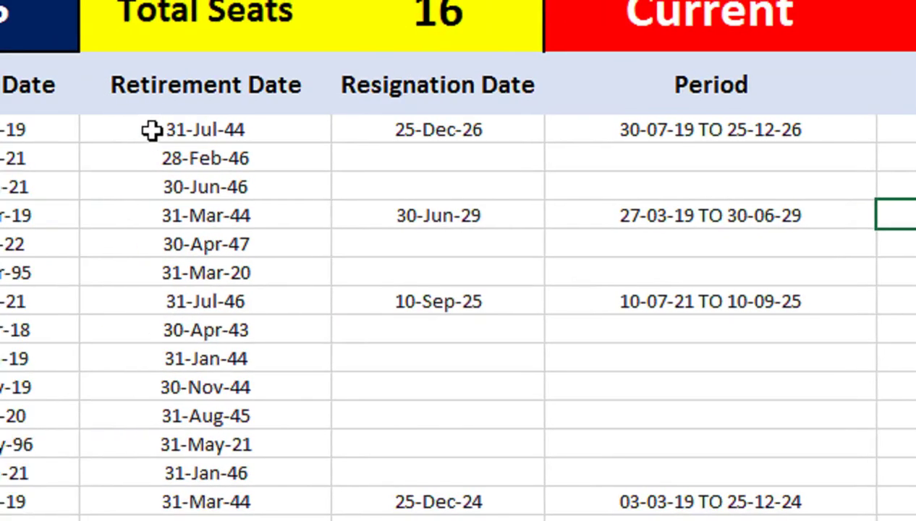
Step: Start a new formula-based conditional formatting rule for all Retirement Dates in column D, from D3 to the last employee
left_click_drag(152, 129, 244, 450)
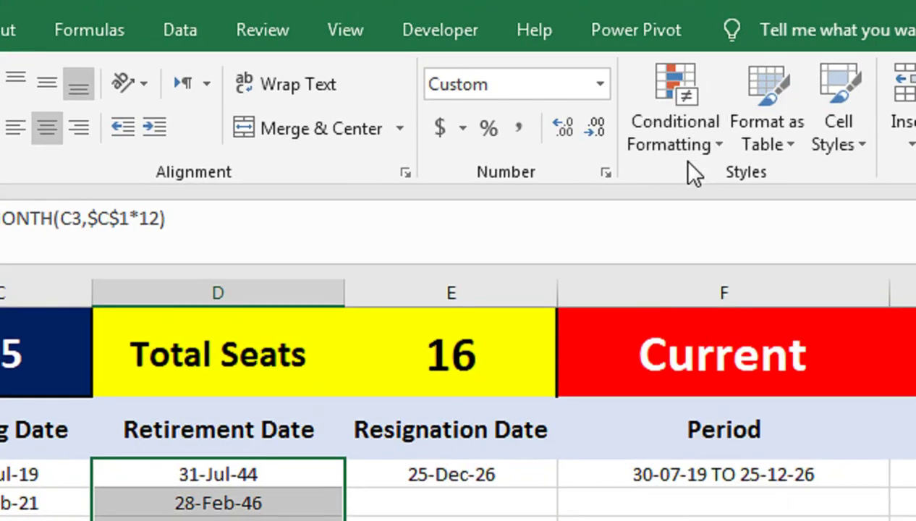
left_click(691, 148)
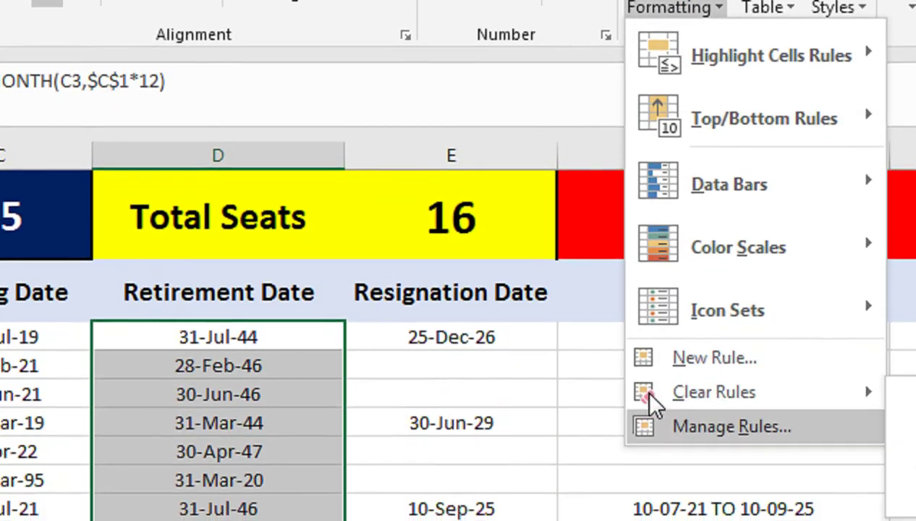
left_click(673, 358)
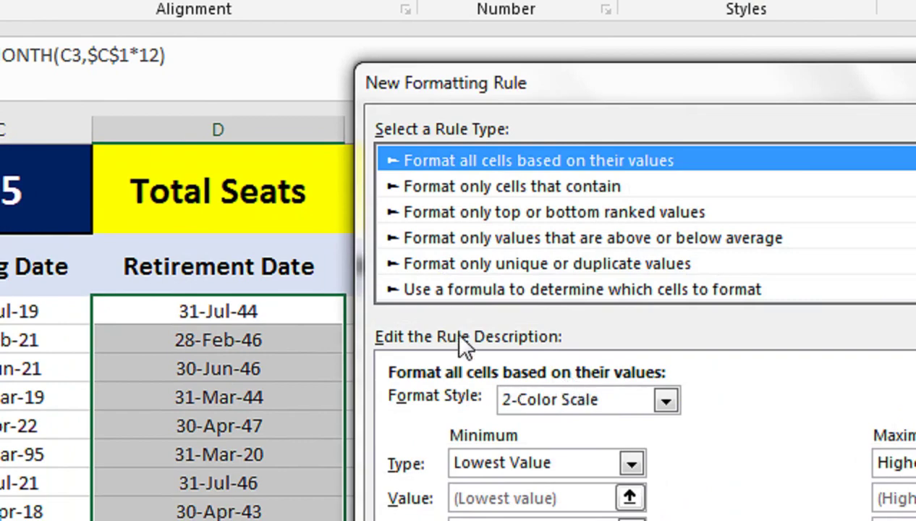
left_click(468, 289)
left_click(461, 405)
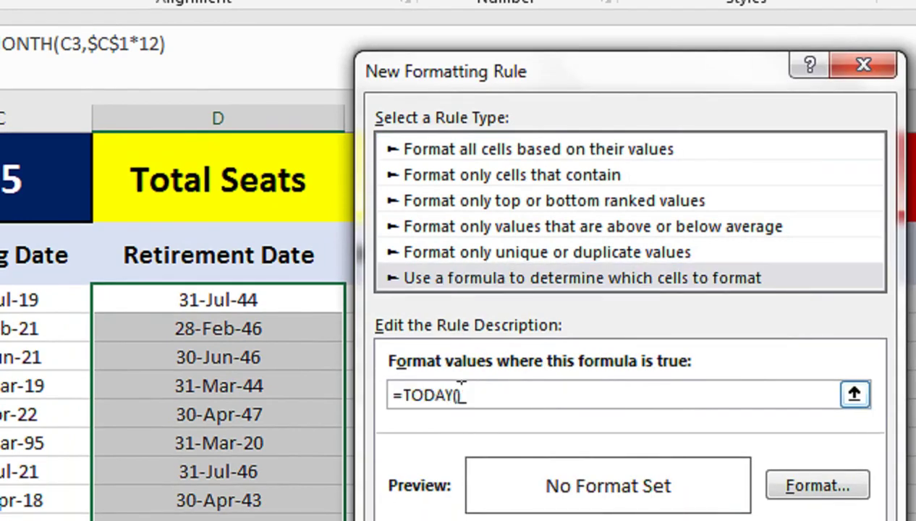
Step: Set the rule's formula to =TODAY()>$D3 so that past retirement dates are formatted
type("=TODAY()+")
left_click(317, 299)
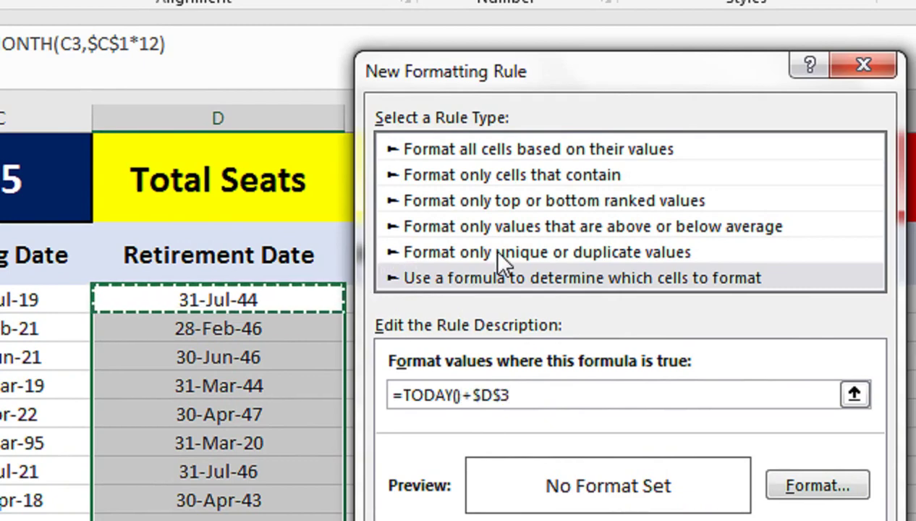
key("BackSpace")
key("BackSpace")
key("BackSpace")
key("BackSpace")
key("BackSpace")
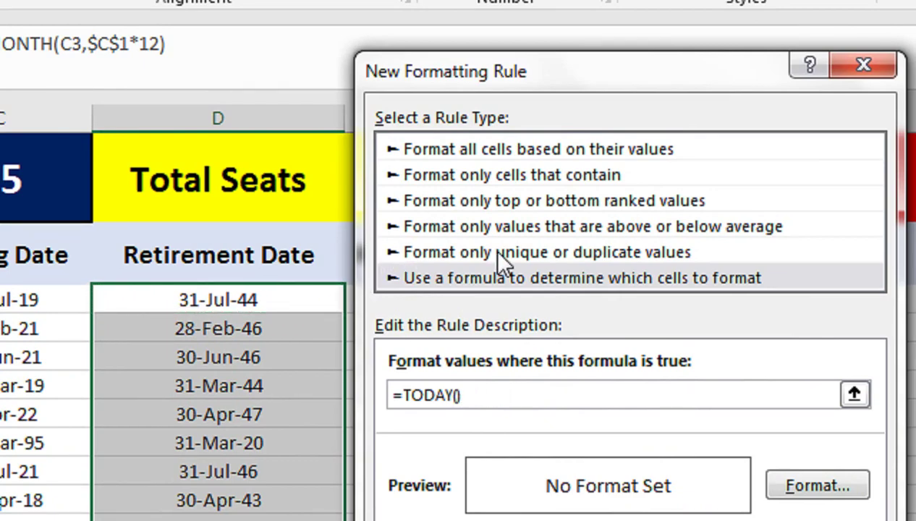
type(">")
left_click(297, 302)
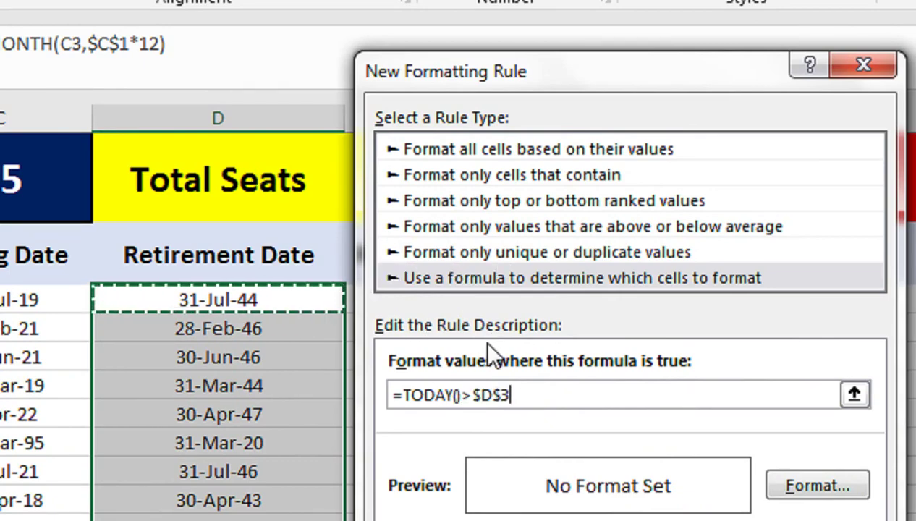
left_click(500, 392)
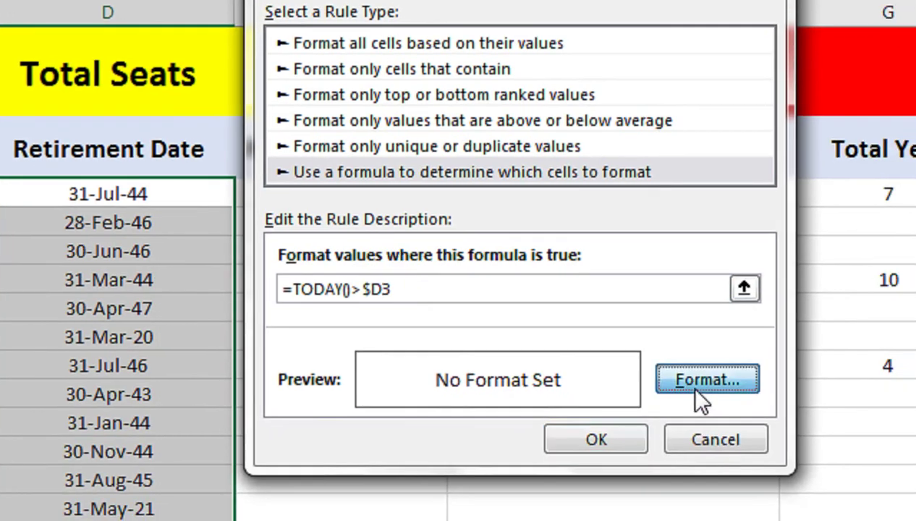
Step: Give the rule's format a dark red background fill
left_click(818, 479)
left_click(526, 121)
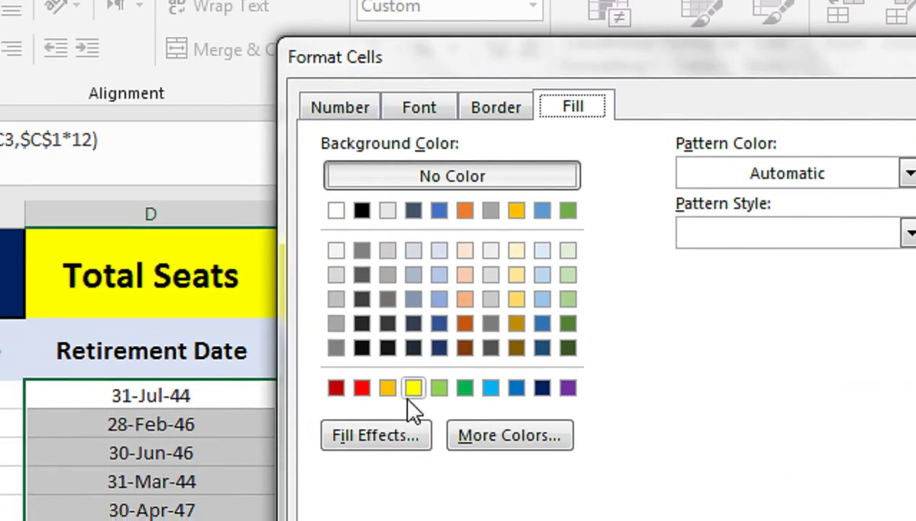
left_click(290, 401)
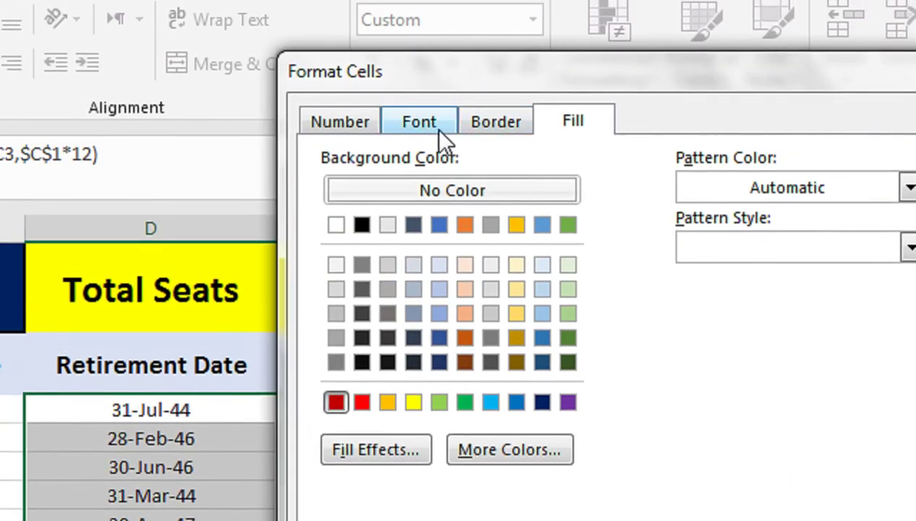
Step: Set the rule's font to bold white and apply the conditional formatting to the Retirement Date column
left_click(434, 110)
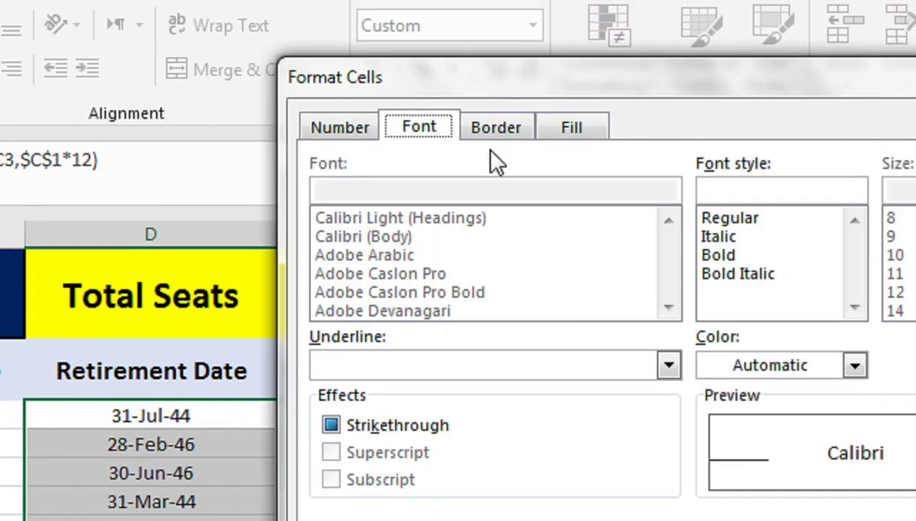
left_click(684, 258)
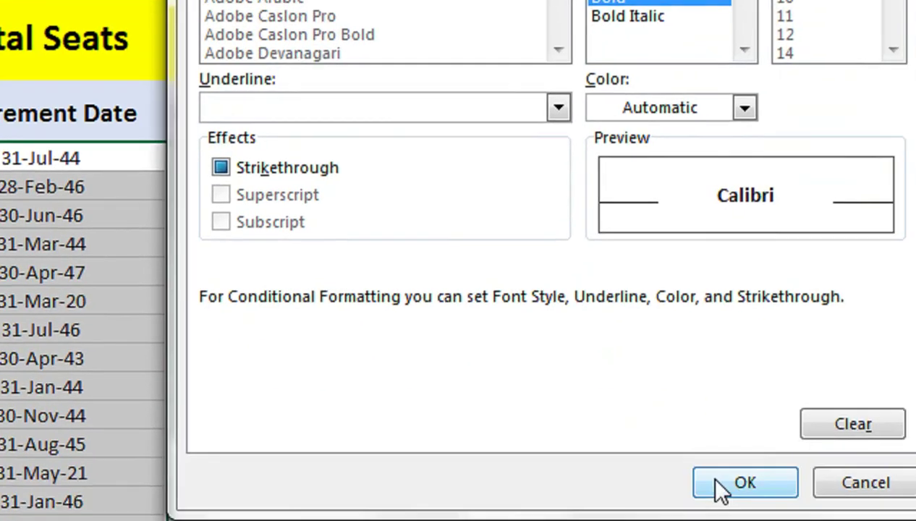
left_click_drag(689, 403, 641, 260)
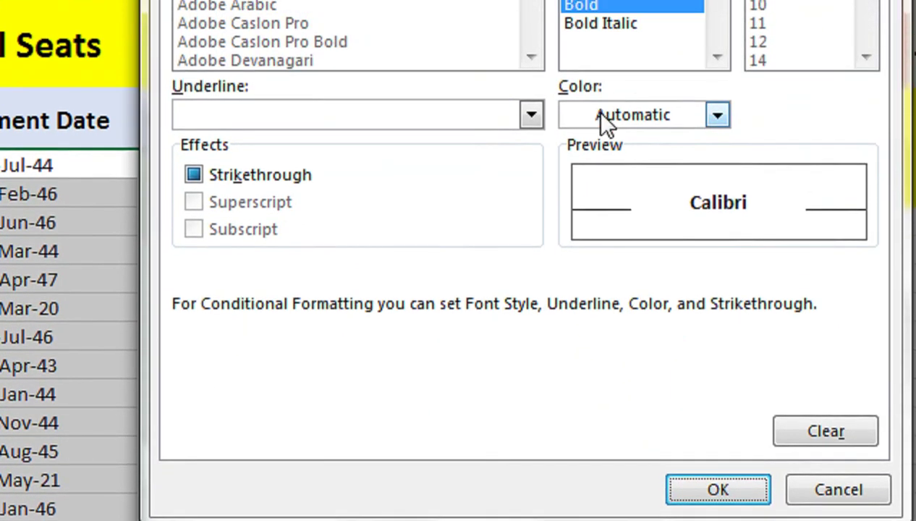
left_click(606, 22)
left_click(572, 229)
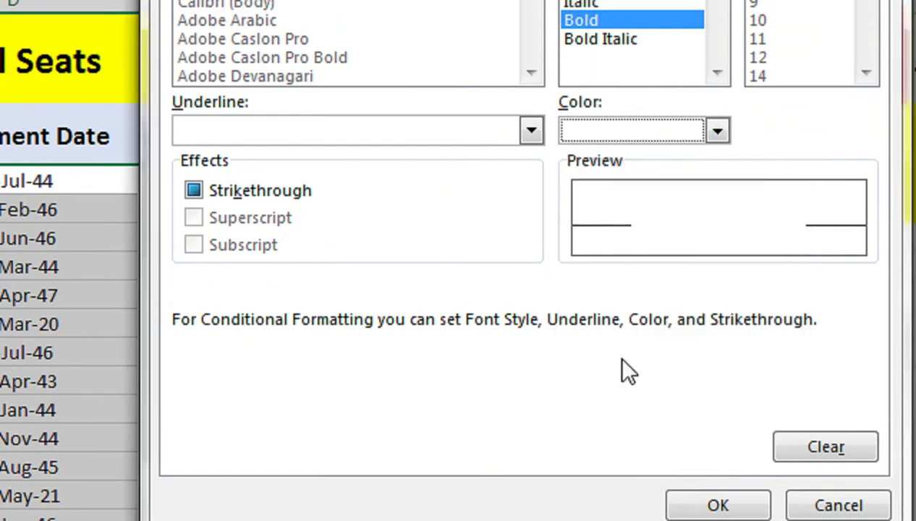
left_click(684, 509)
left_click(498, 329)
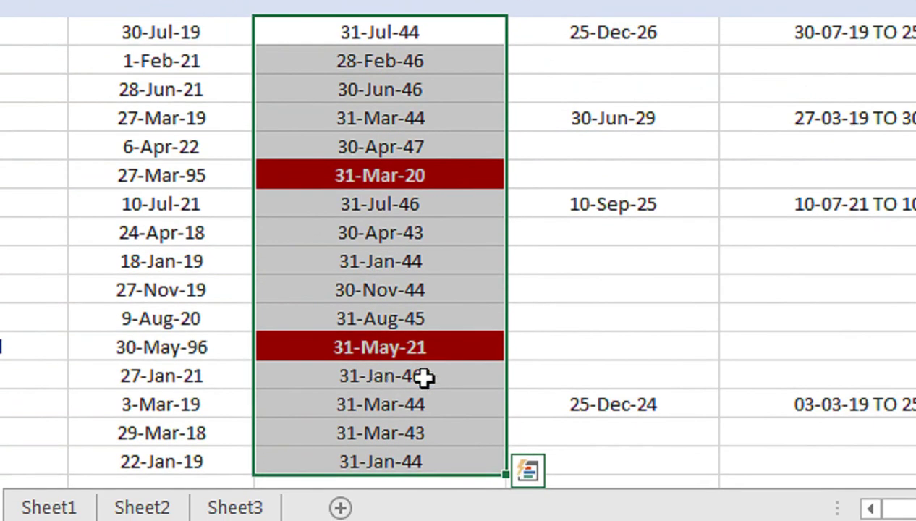
key("ctrl+q")
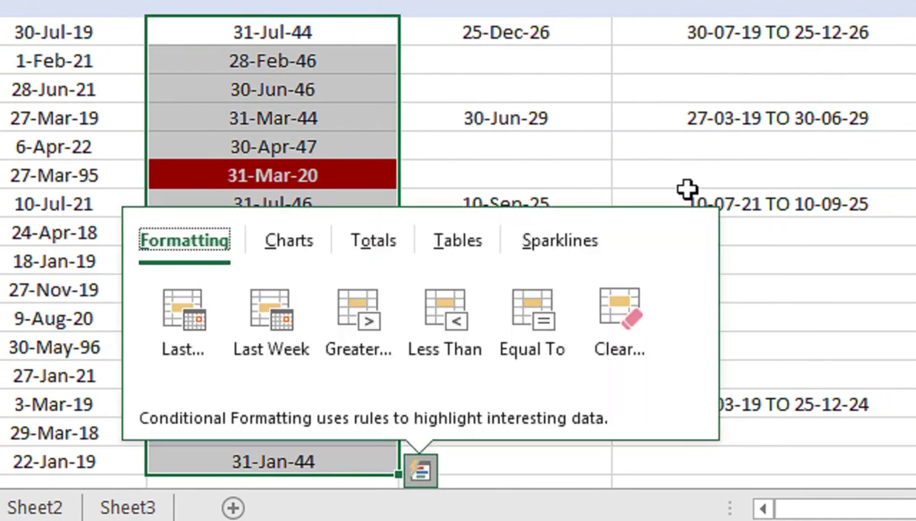
left_click(735, 111)
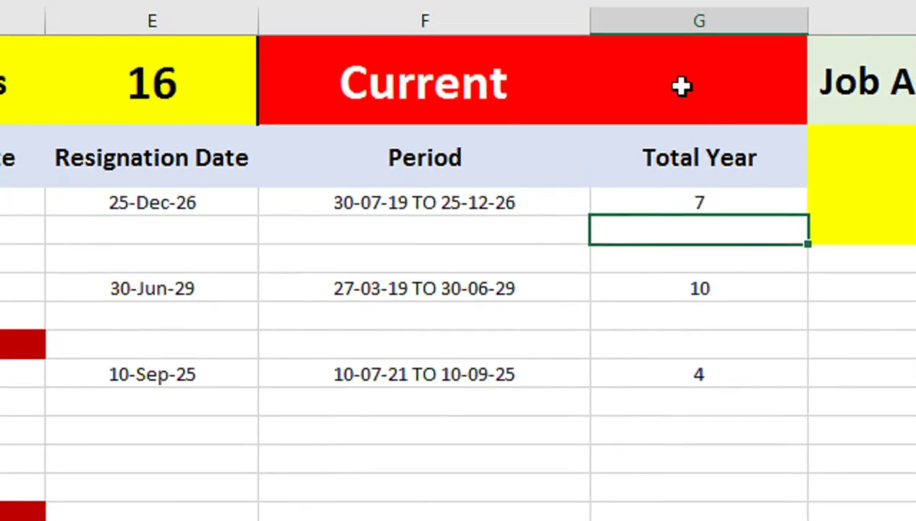
Step: Begin the Current formula in G1 with =COUNT(A3:A100000 to count the serial numbers
left_click(701, 6)
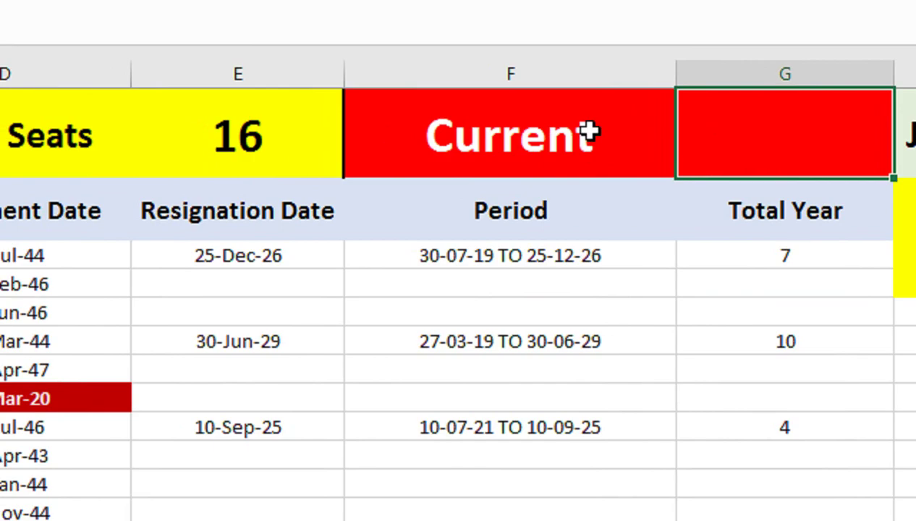
type("=COUNT")
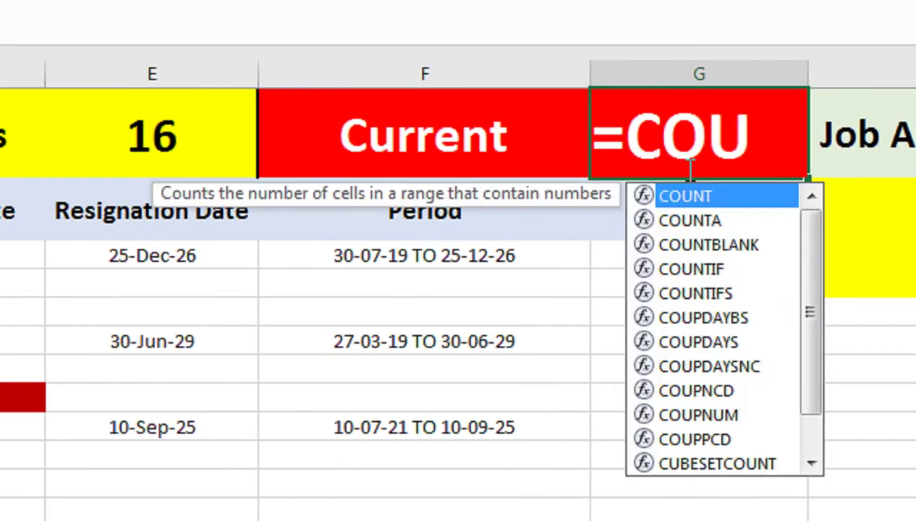
type("(")
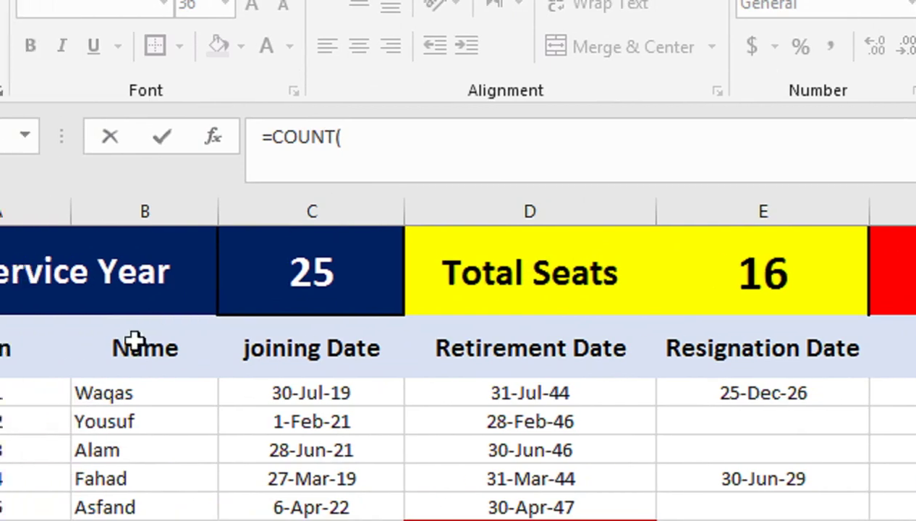
left_click(10, 385)
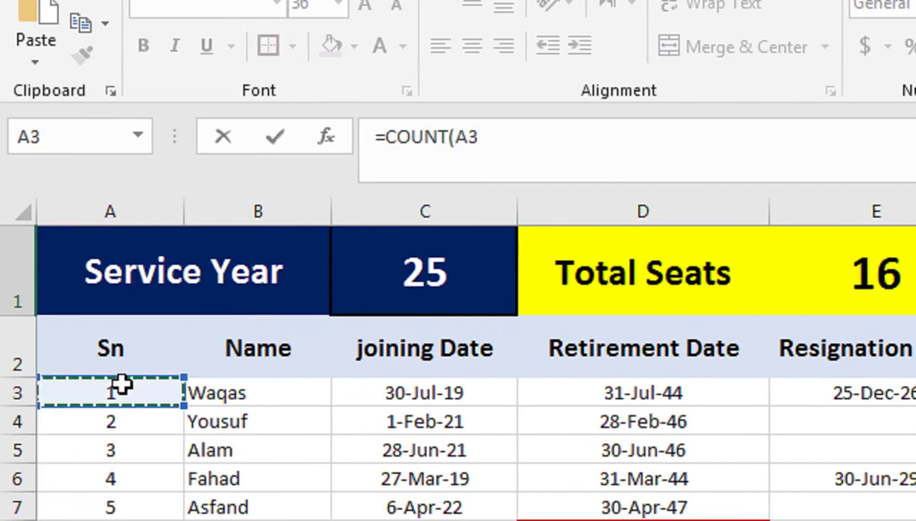
key("ctrl+shift+Down")
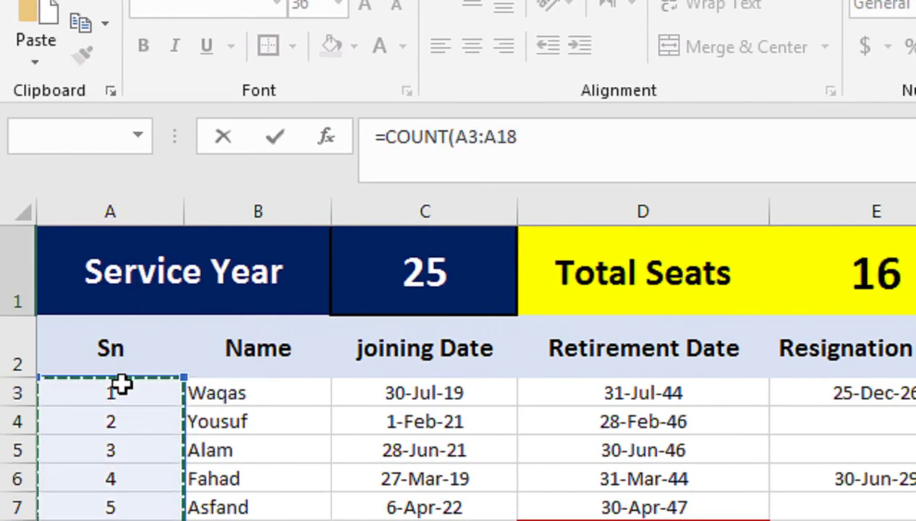
left_click(564, 147)
key("BackSpace")
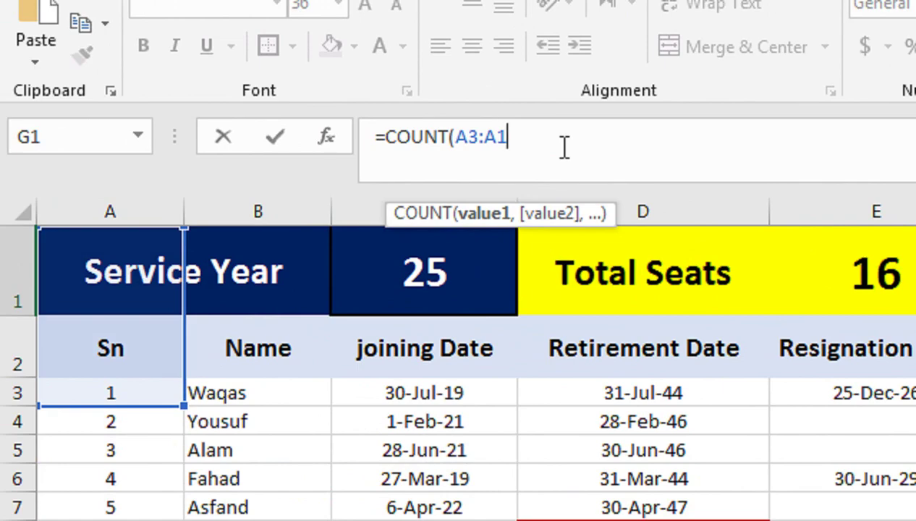
key("BackSpace")
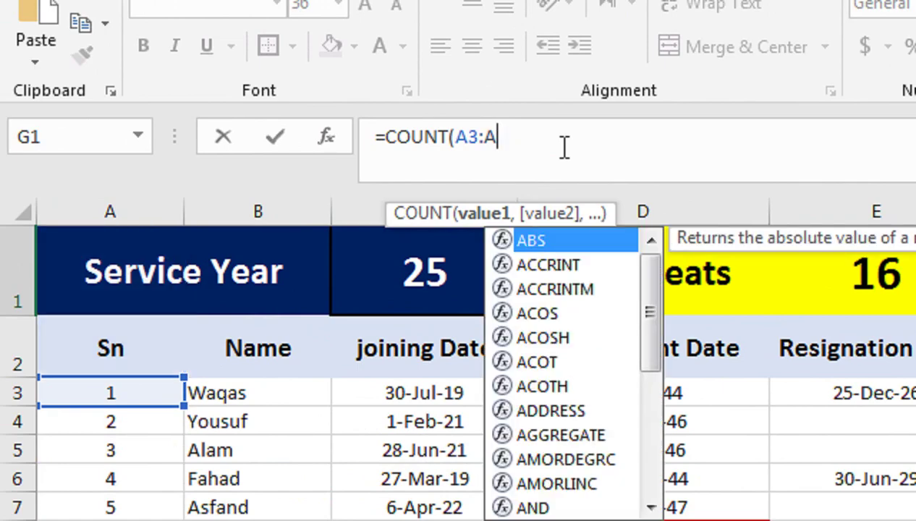
type("100000")
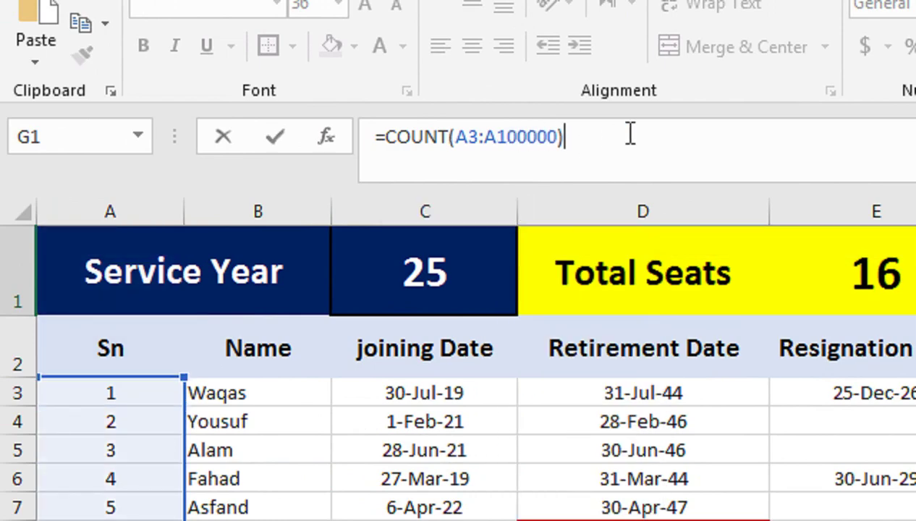
Step: Subtract the Total Year entries in G1 by completing the formula as =COUNT(A3:A100000)-COUNT(G2:G100000) and enter it
type(")-CON")
key("BackSpace")
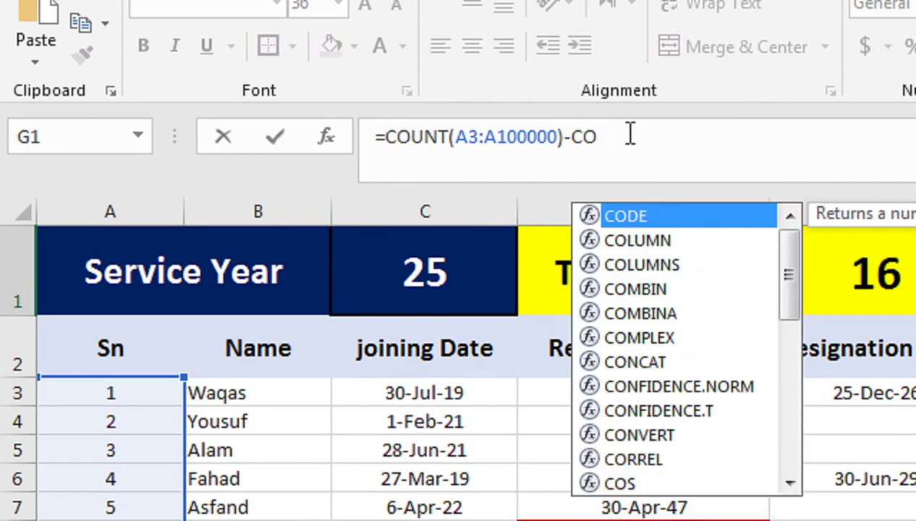
type("UNT(")
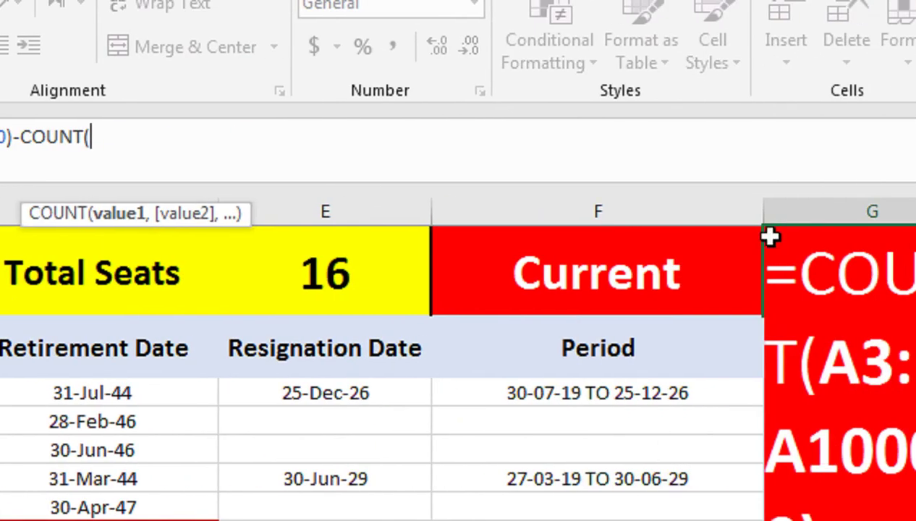
left_click(708, 346)
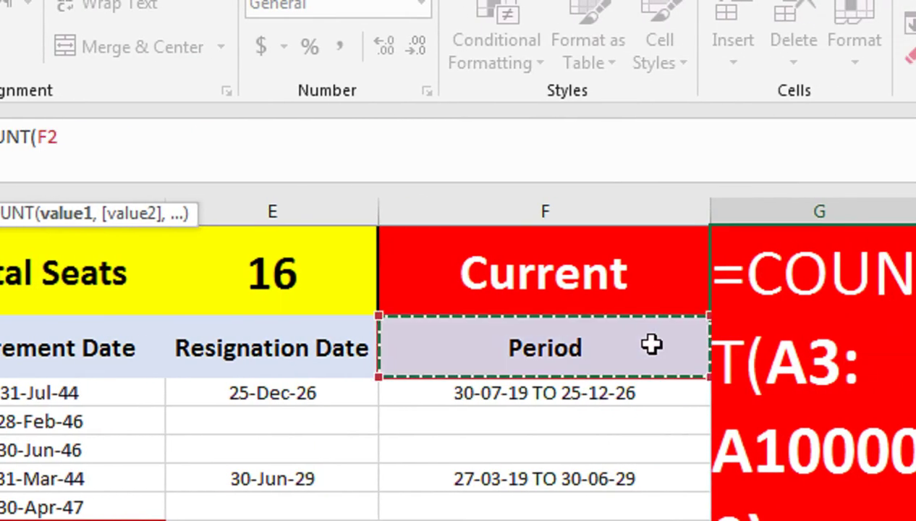
key("Right")
key("ctrl+shift+Down")
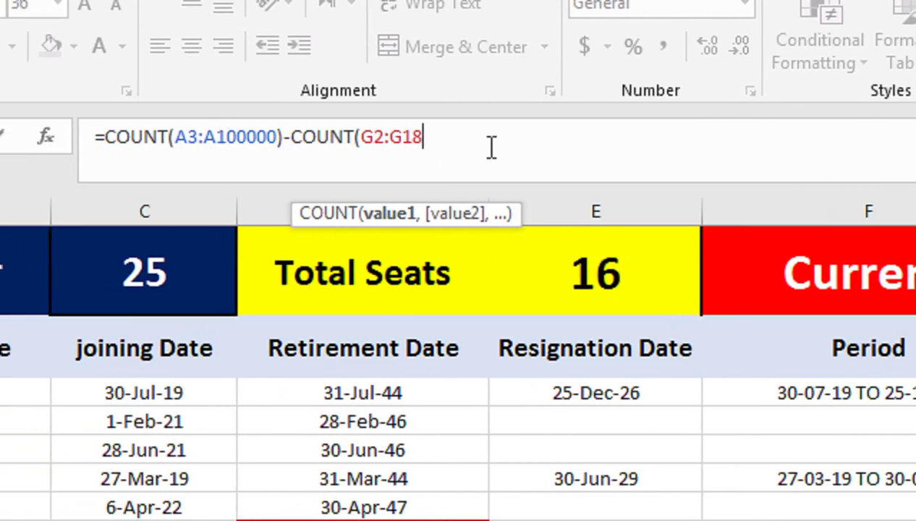
type("00000)")
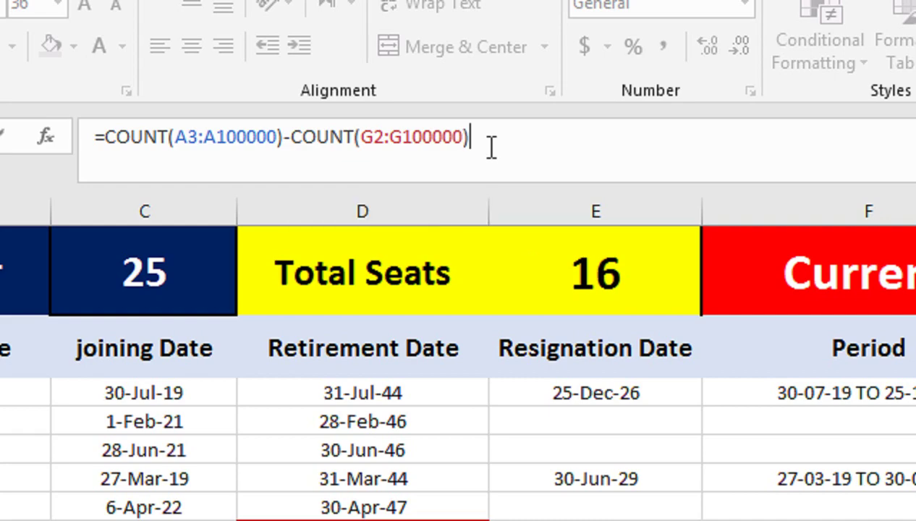
key("Return")
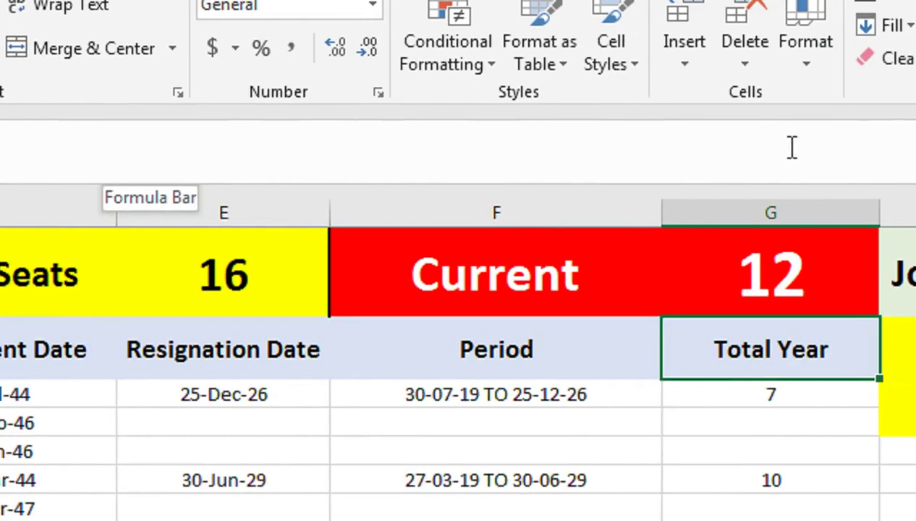
Step: Calculate Job Available in H2 by subtracting the Current count from Total Seats with =E1-G1
left_click(689, 303)
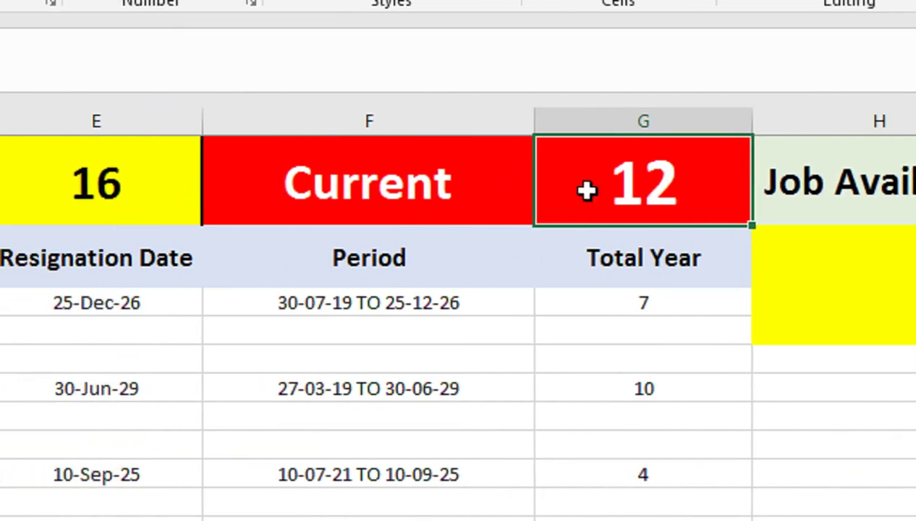
left_click(710, 304)
type("=")
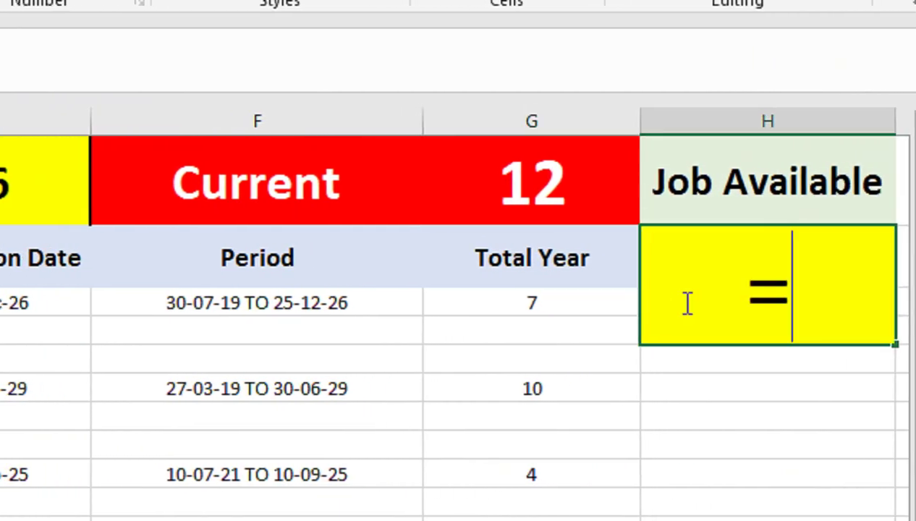
left_click(342, 184)
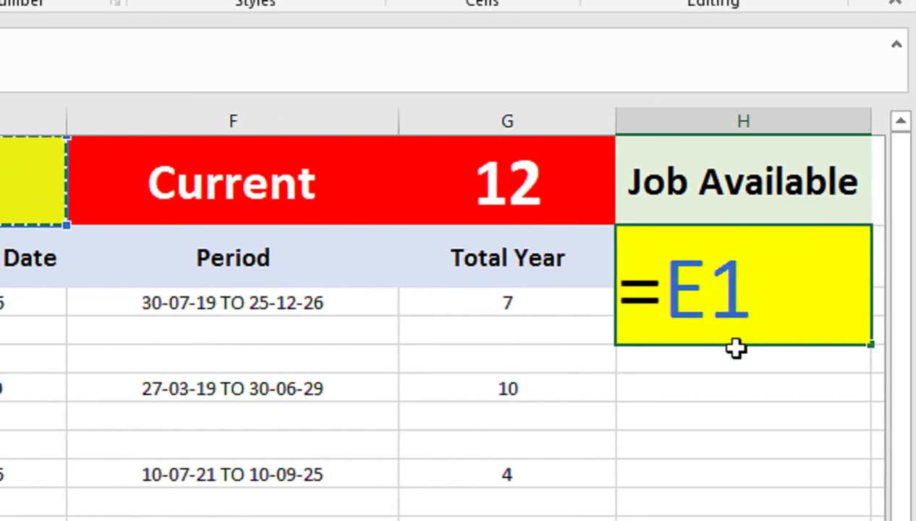
type("-")
left_click(535, 190)
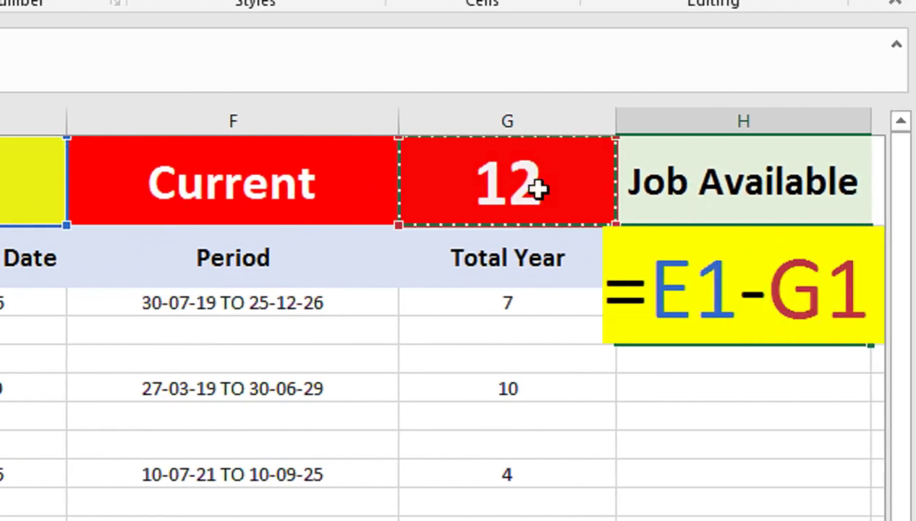
key("Return")
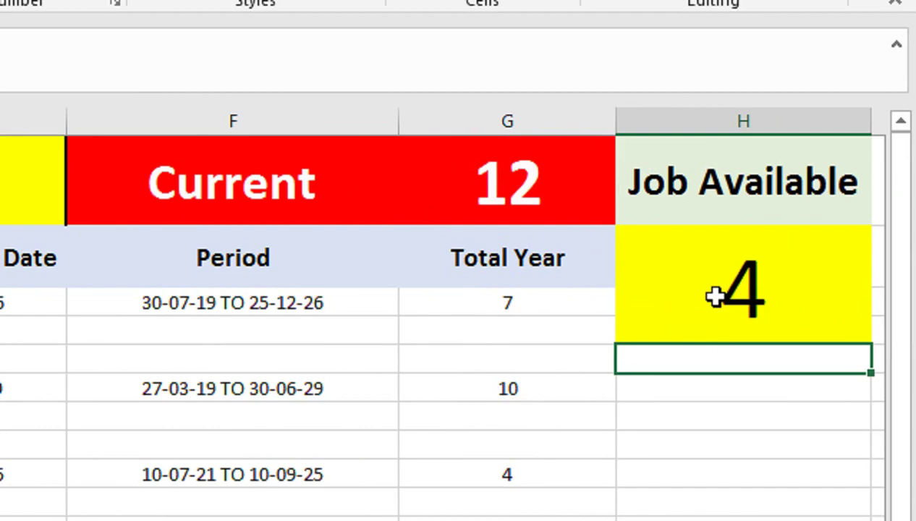
left_click(715, 296)
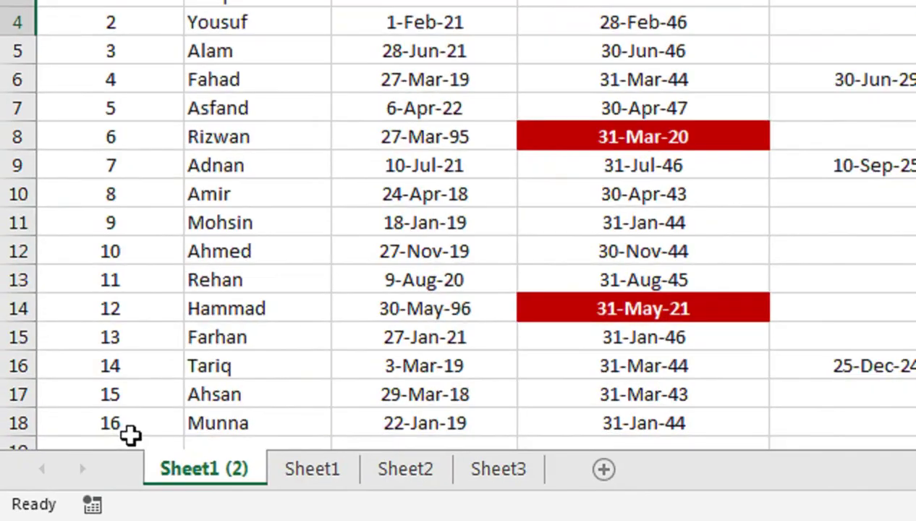
Step: Enter serial number 17 in A19 as a test and check the Job Available cell
left_click(65, 481)
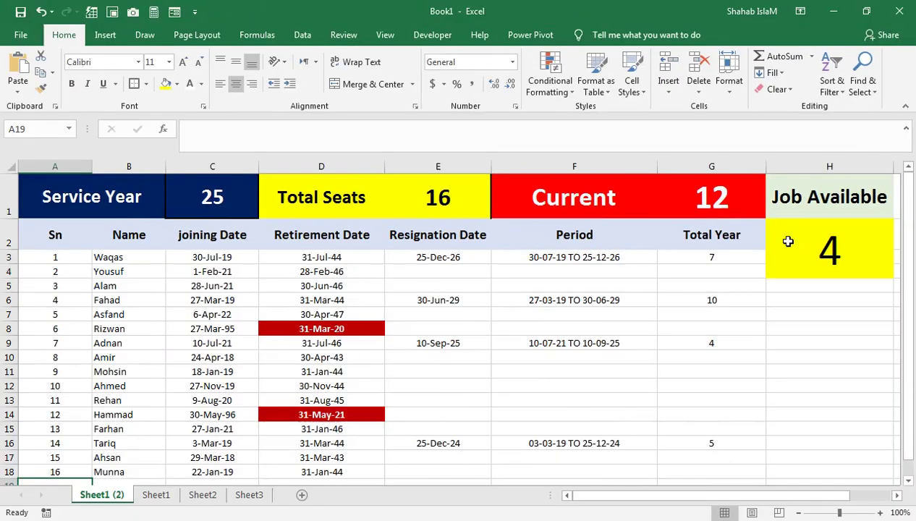
scroll(730, 240, "down", 1)
type("17")
key("Return")
left_click(794, 211)
scroll(796, 181, "up", 1)
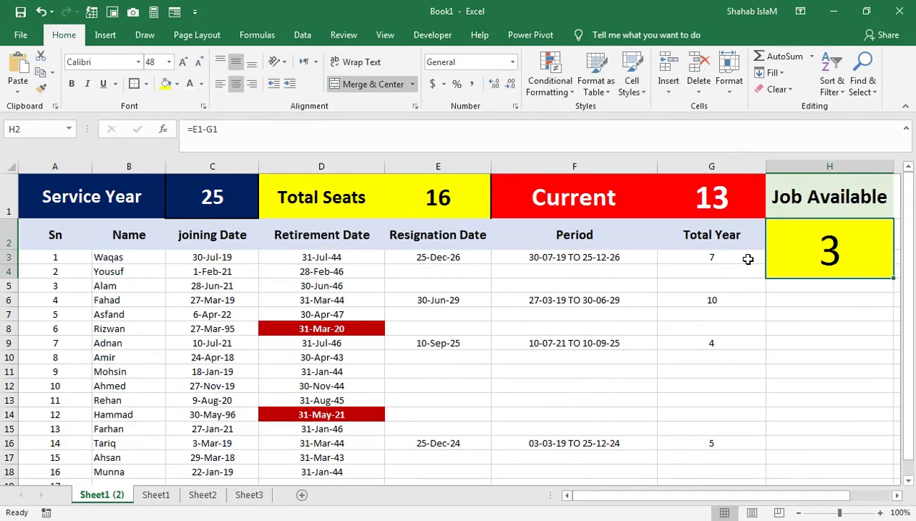
Step: Delete the test serial number 17 from A19 and return to A1
left_click(725, 248)
key("Home")
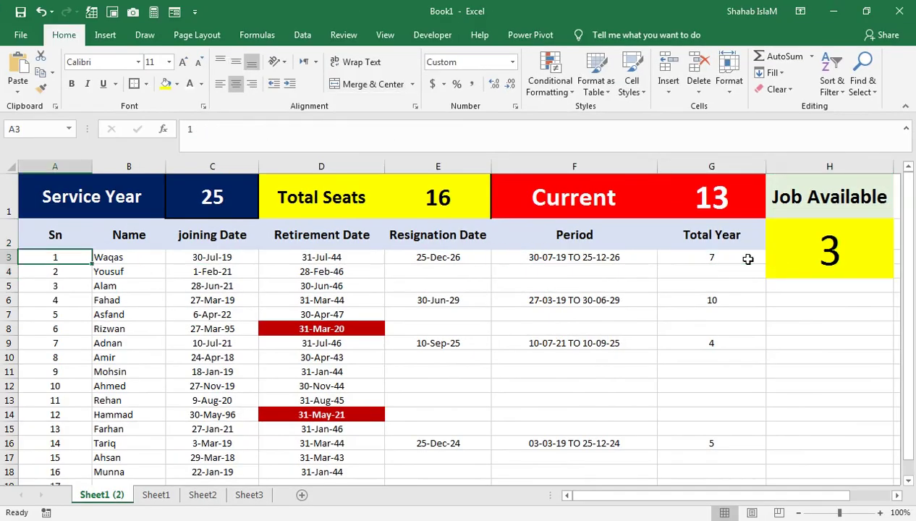
key("Down")
key("ctrl+Down")
key("Delete")
key("ctrl+Home")
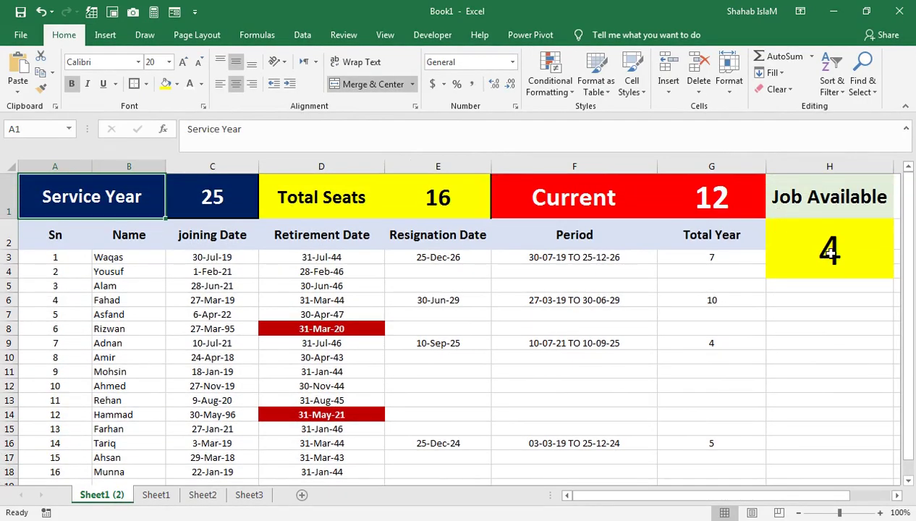
Step: Merge and center H5:H7 below the Job Available figure and enter the label T-RESIGN
left_click(779, 288)
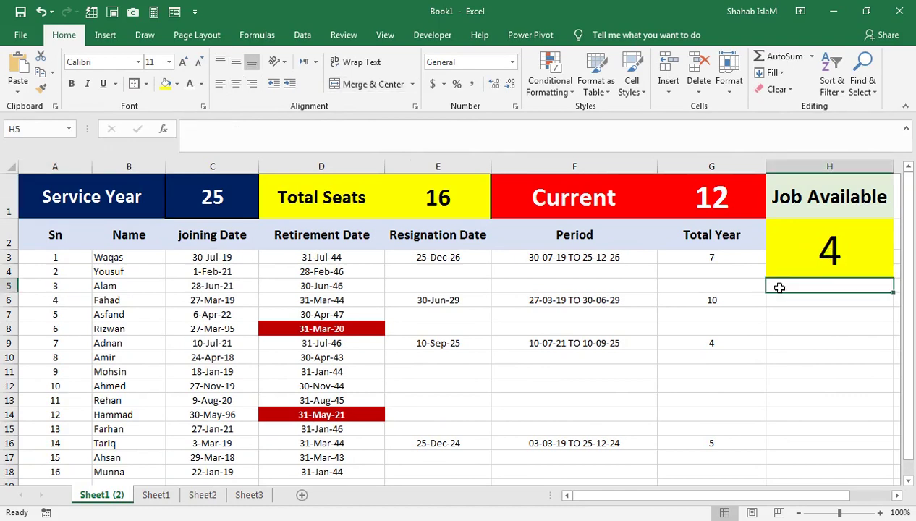
mouse_move(787, 288)
left_mouse_down()
mouse_move(792, 303)
mouse_move(859, 311)
left_mouse_up()
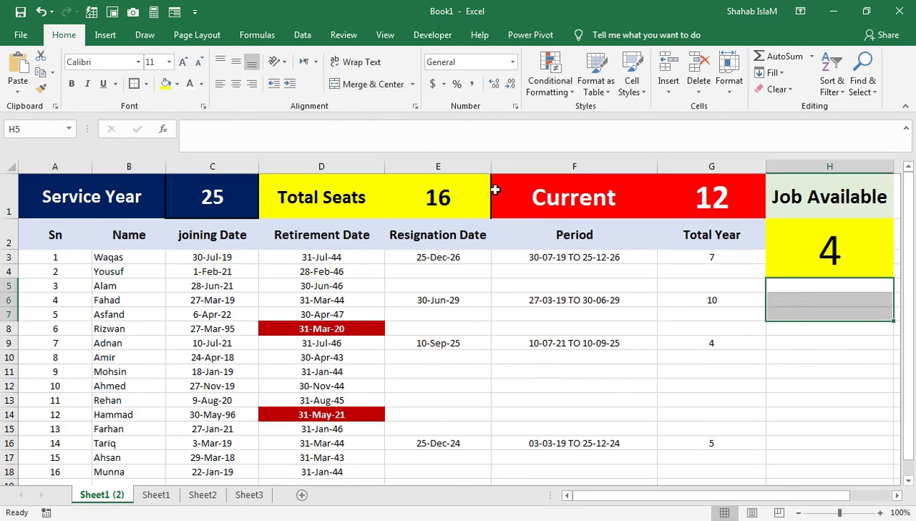
left_click(367, 82)
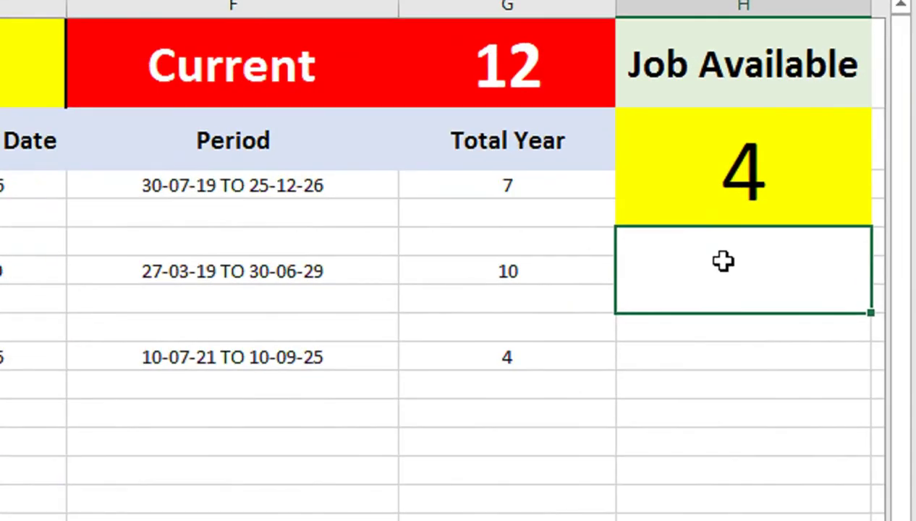
type("T-RE")
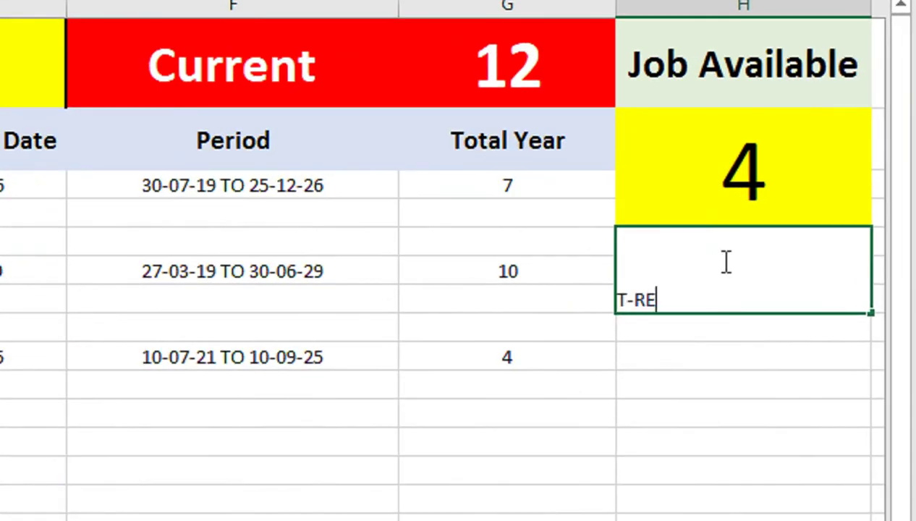
type("SIGN")
key("Return")
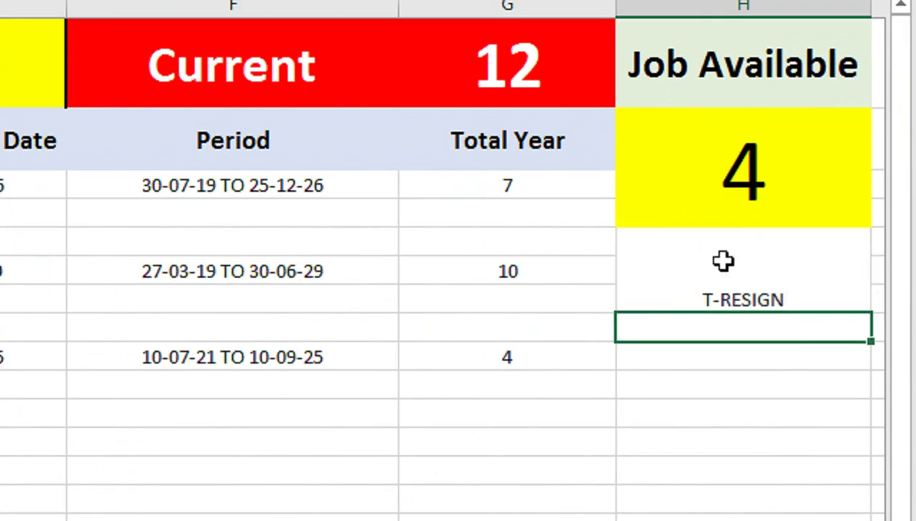
Step: Middle-align the T-RESIGN label, set its font size to 22 and make it bold
left_click(723, 261)
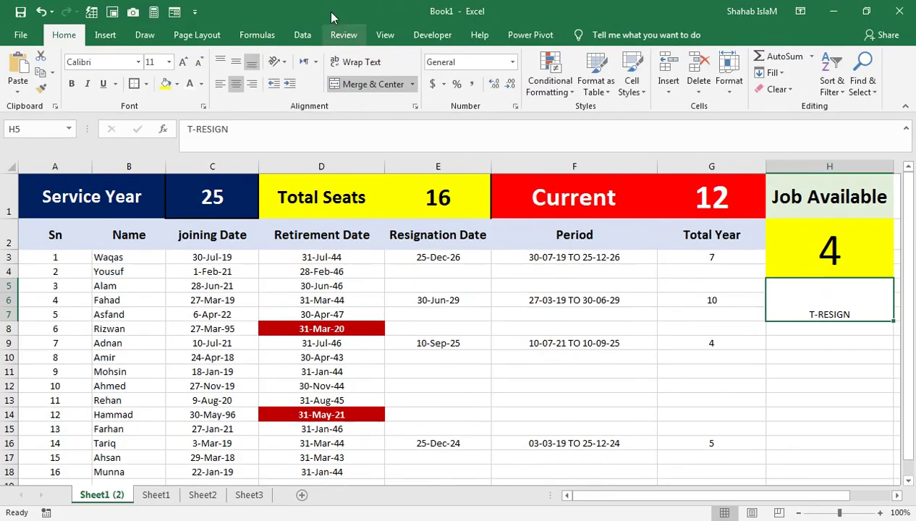
left_click(236, 62)
left_click(183, 62)
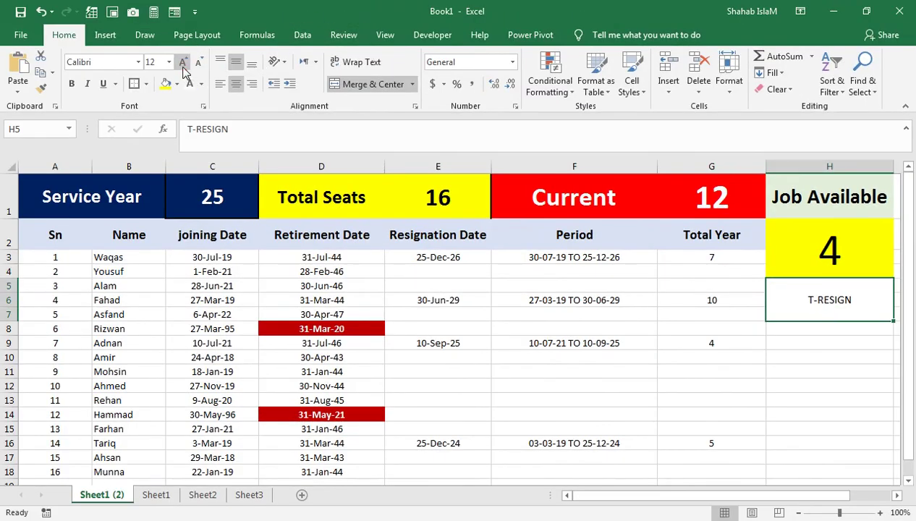
left_click(183, 62)
left_click(183, 62)
left_click(183, 62)
left_click(184, 62)
left_click(184, 62)
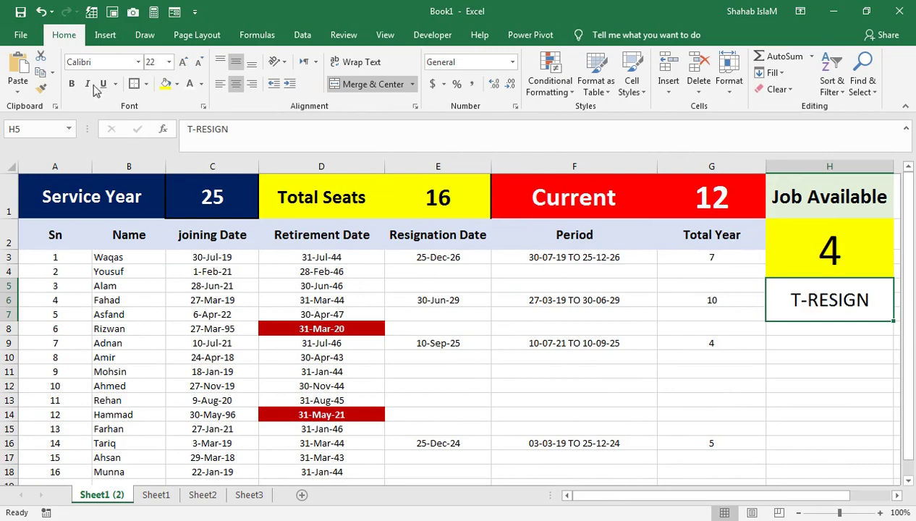
left_click(70, 84)
Step: Merge and center H8:H11 below T-RESIGN and copy COUNT(G2:G100000) from the Current formula in G1
left_click_drag(795, 330, 797, 367)
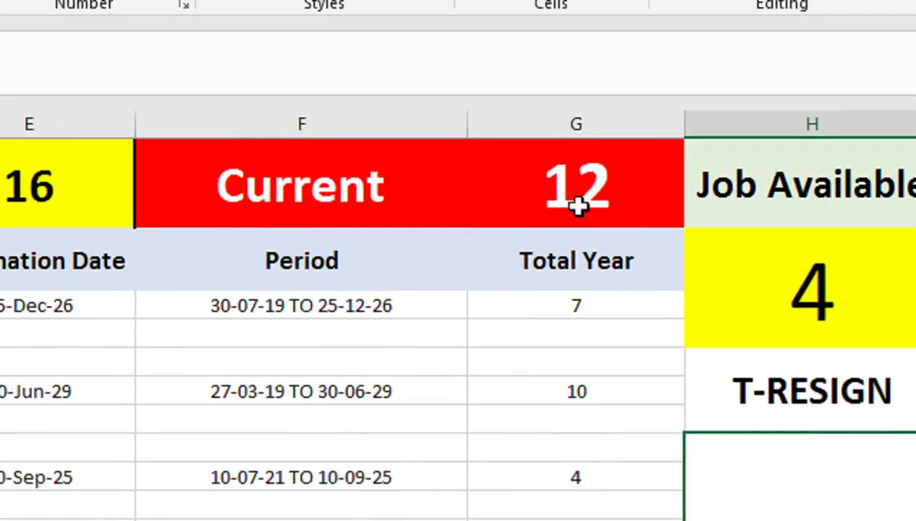
left_click(750, 291)
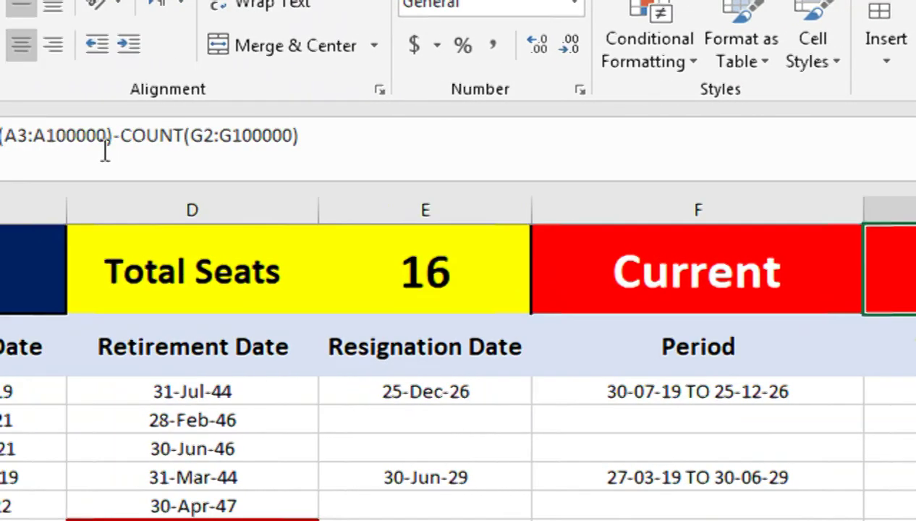
left_click_drag(228, 136, 431, 151)
key("ctrl+c")
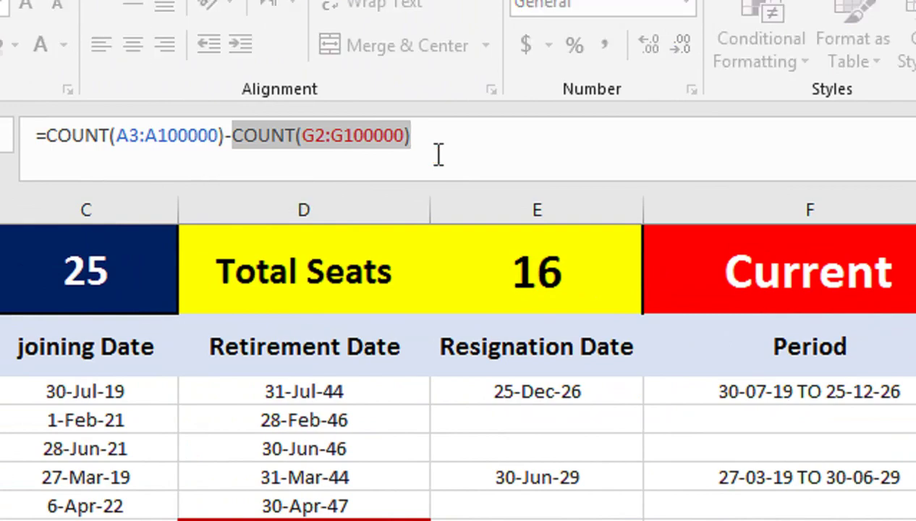
key("Return")
Step: Enter =COUNT(G2:G100000) in the merged cell H8, reusing the copied expression
left_click(738, 397)
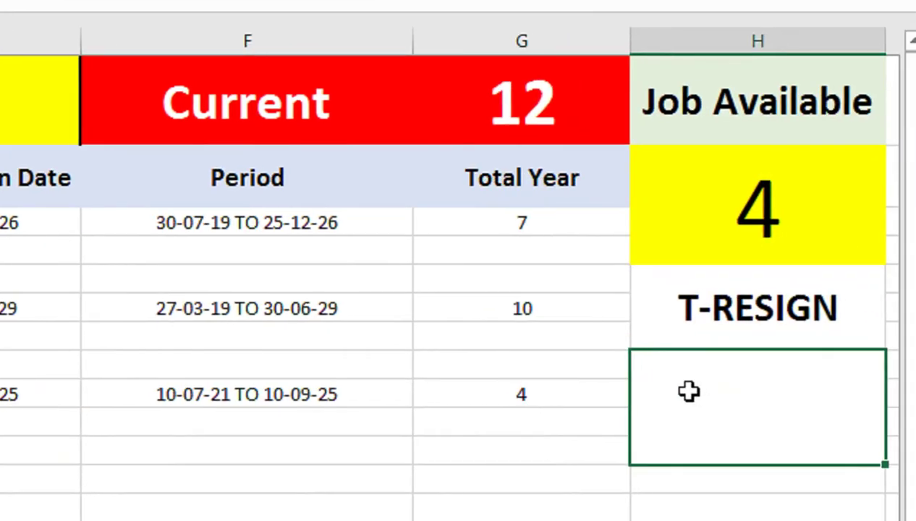
type("=")
key("ctrl+v")
key("Return")
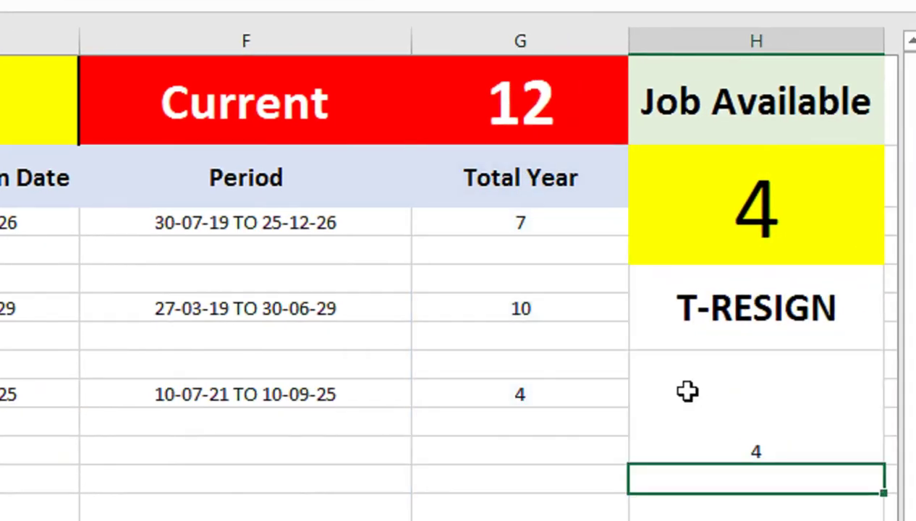
Step: Middle-align the resignation count in H8 and set its font size to 65
left_click(639, 367)
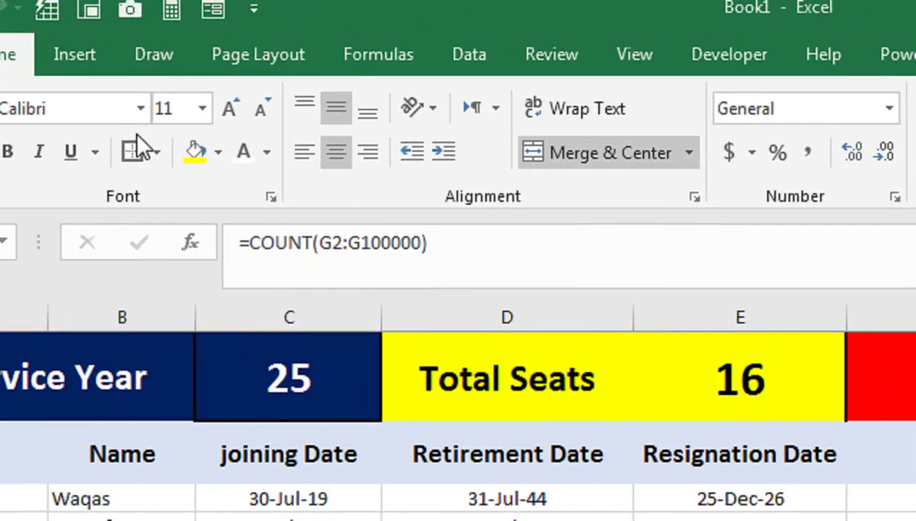
left_click(237, 127)
left_click(237, 126)
left_click(237, 127)
left_click(238, 127)
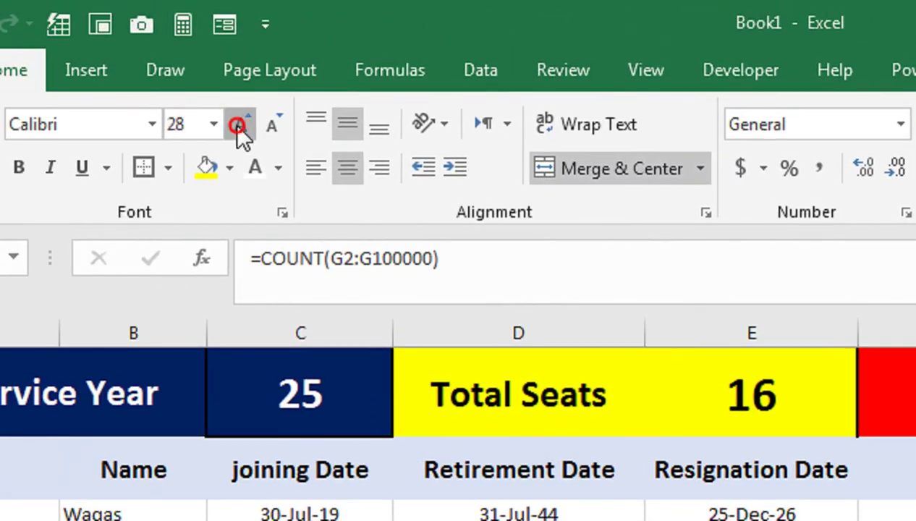
left_click(238, 127)
left_click(239, 126)
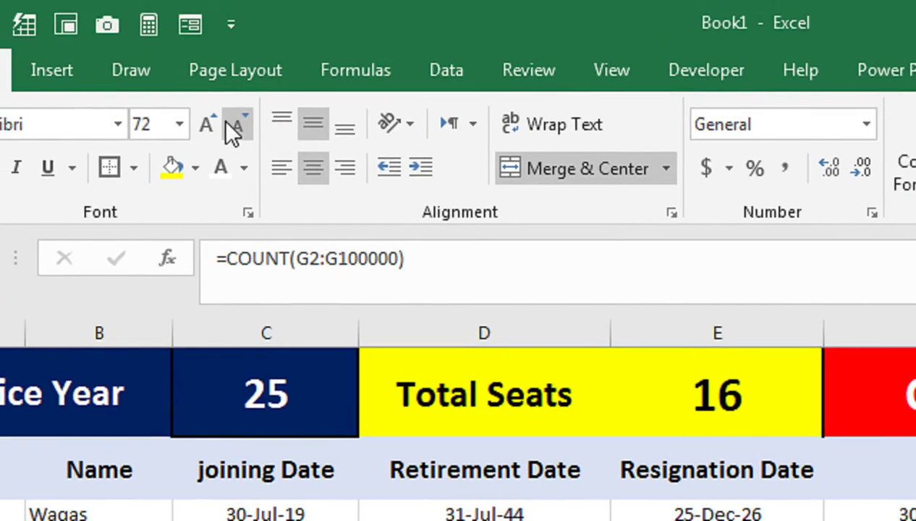
left_click(110, 74)
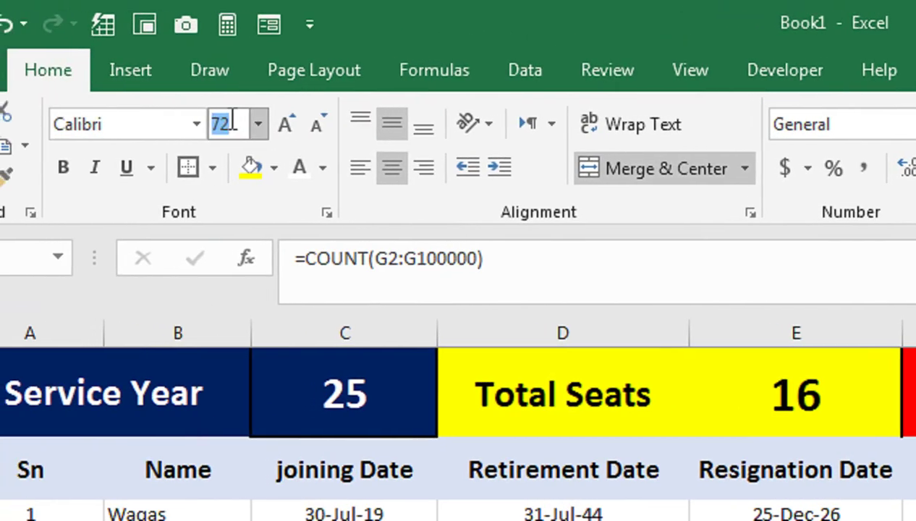
type("65")
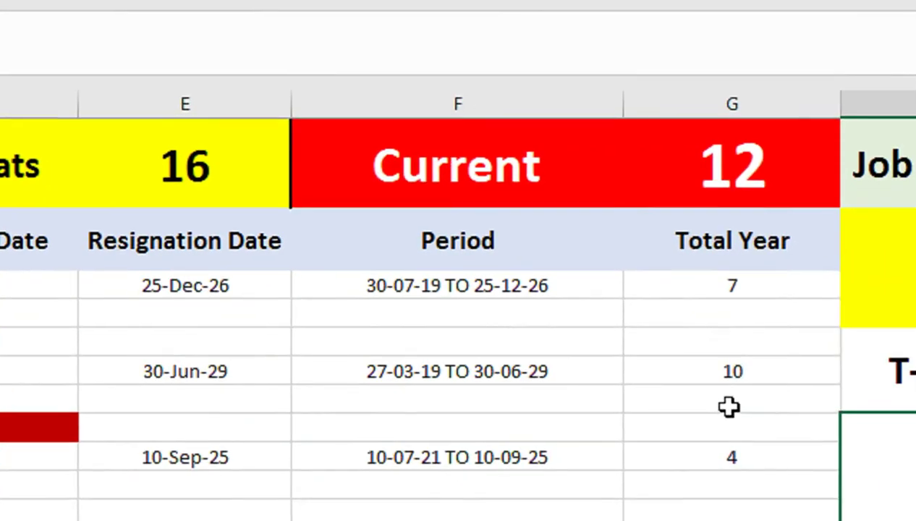
left_click(689, 390)
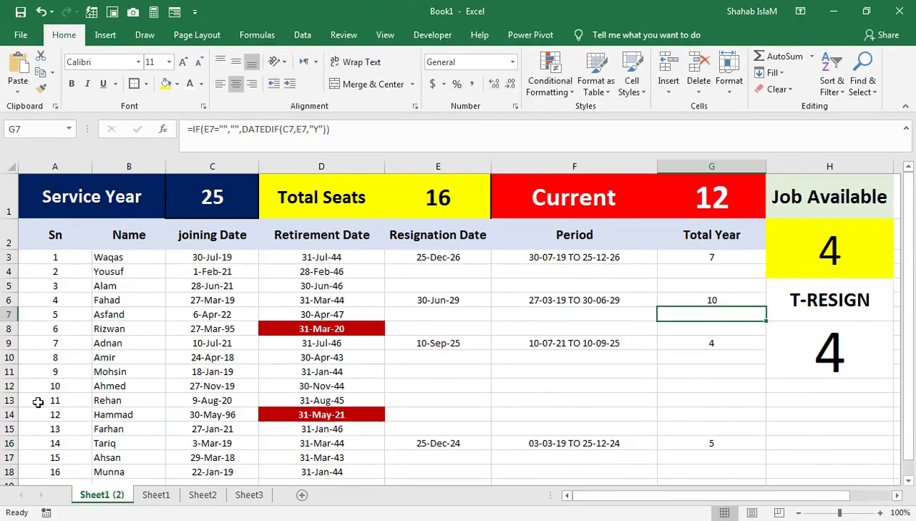
Step: Enter serial number 17 in A19 again and check the Job Available and T-RESIGN formulas
left_click(40, 483)
type("17")
key("Return")
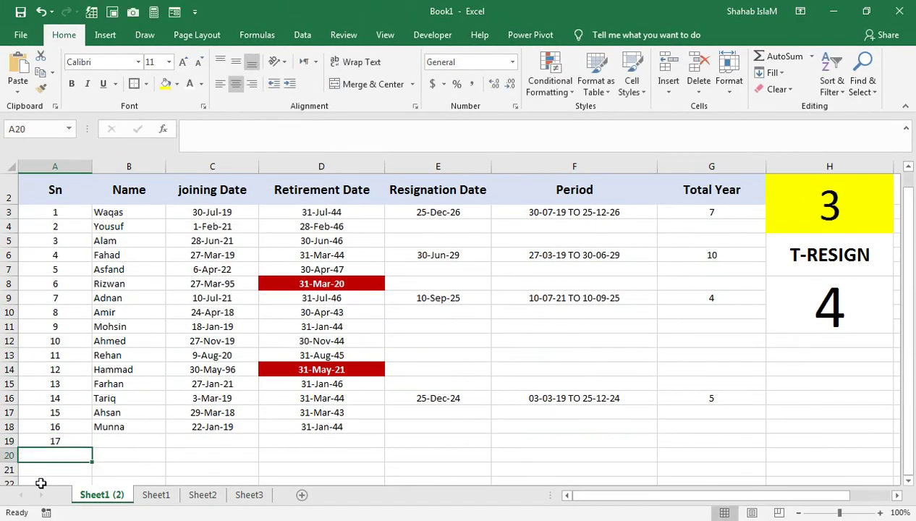
left_click_drag(317, 380, 301, 34)
left_click(783, 245)
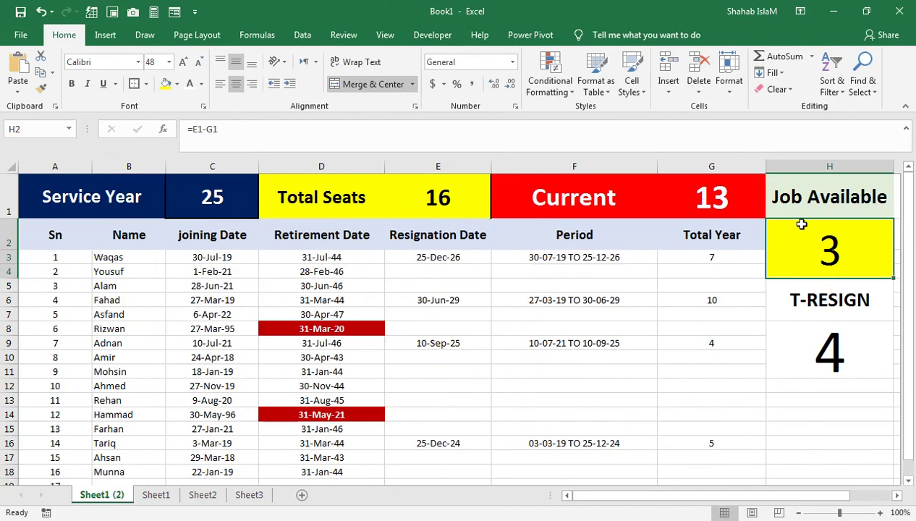
left_click(825, 337)
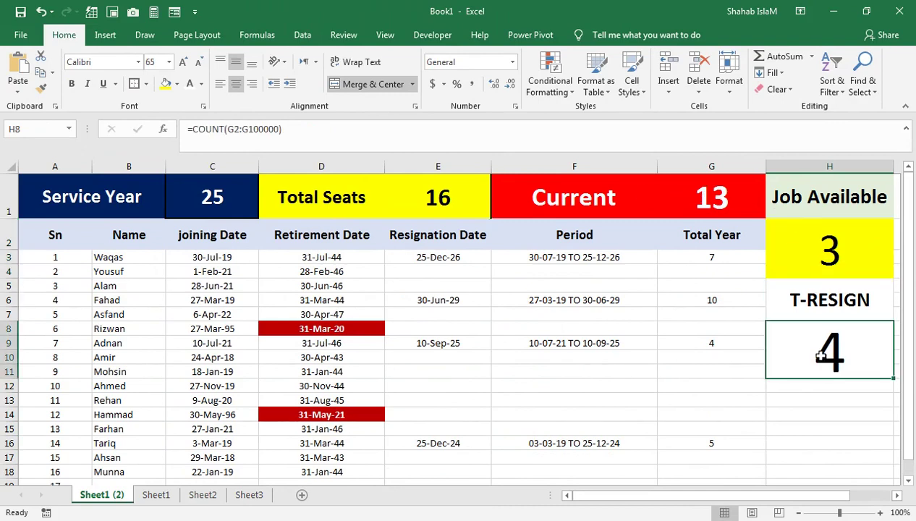
Step: Add serial number 18 in A20 and check the Job Available and T-RESIGN figures
left_click(62, 483)
key("Return")
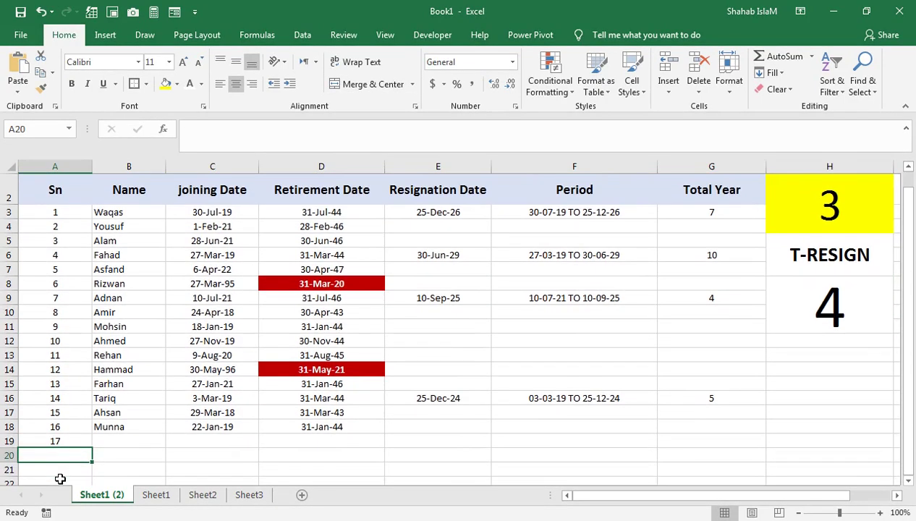
type("18")
key("Return")
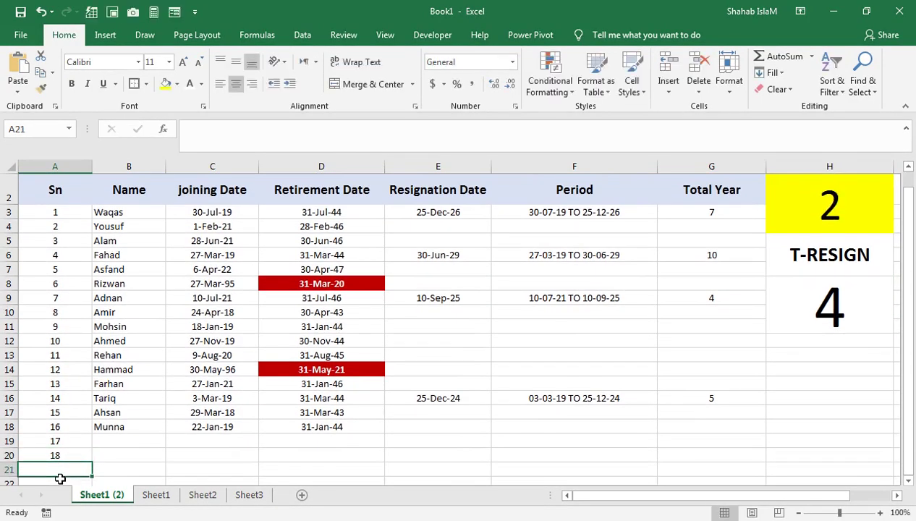
left_click(798, 214)
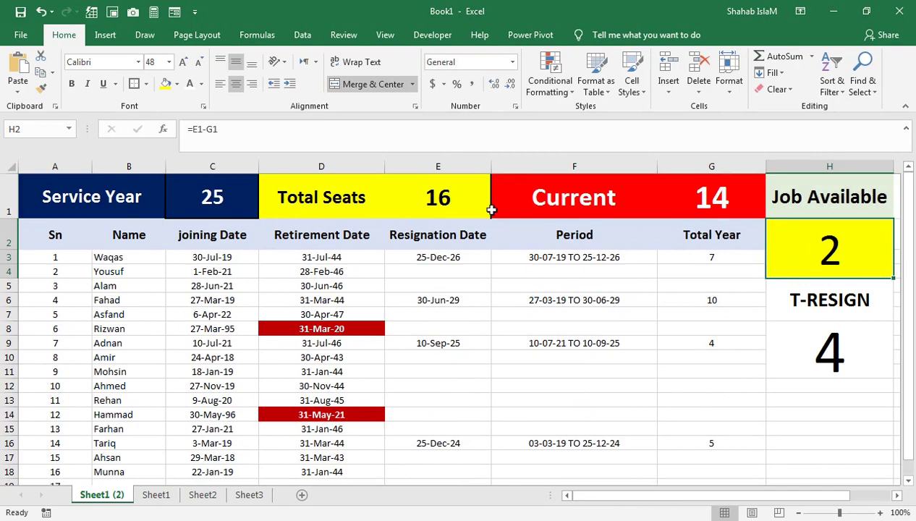
left_click(833, 348)
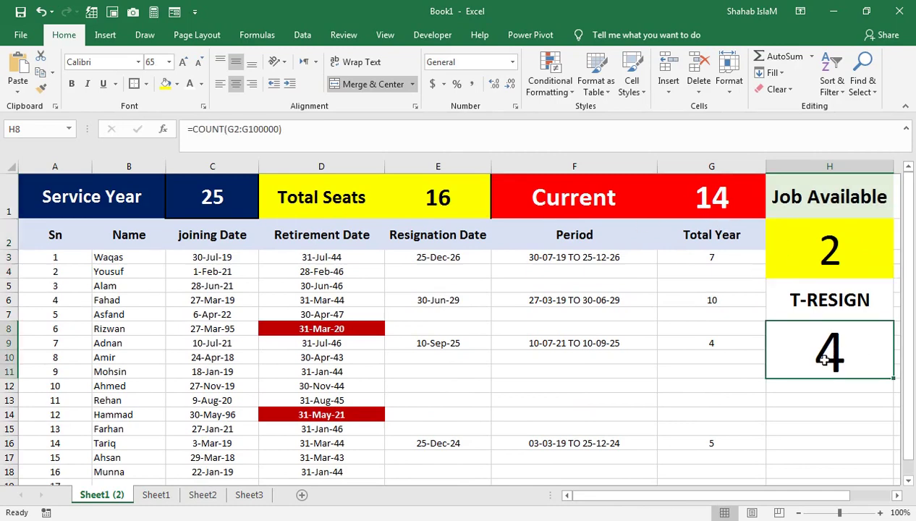
left_click(815, 315)
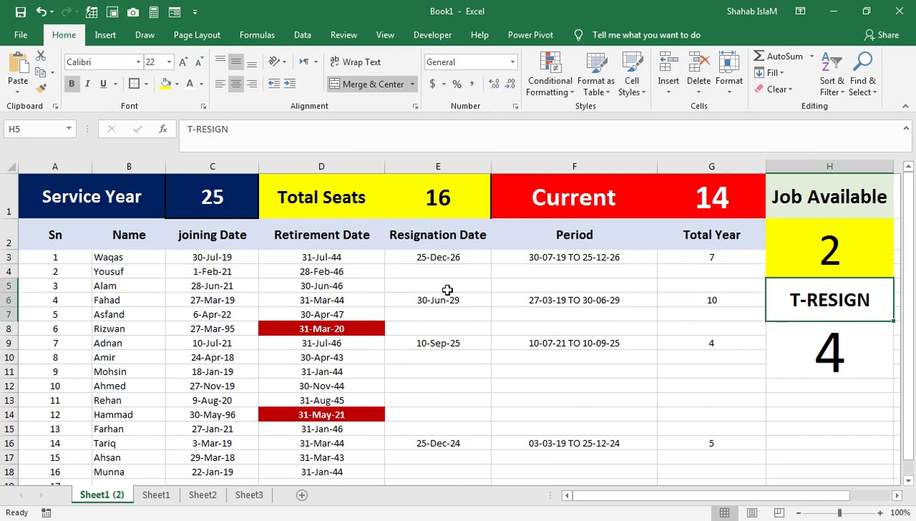